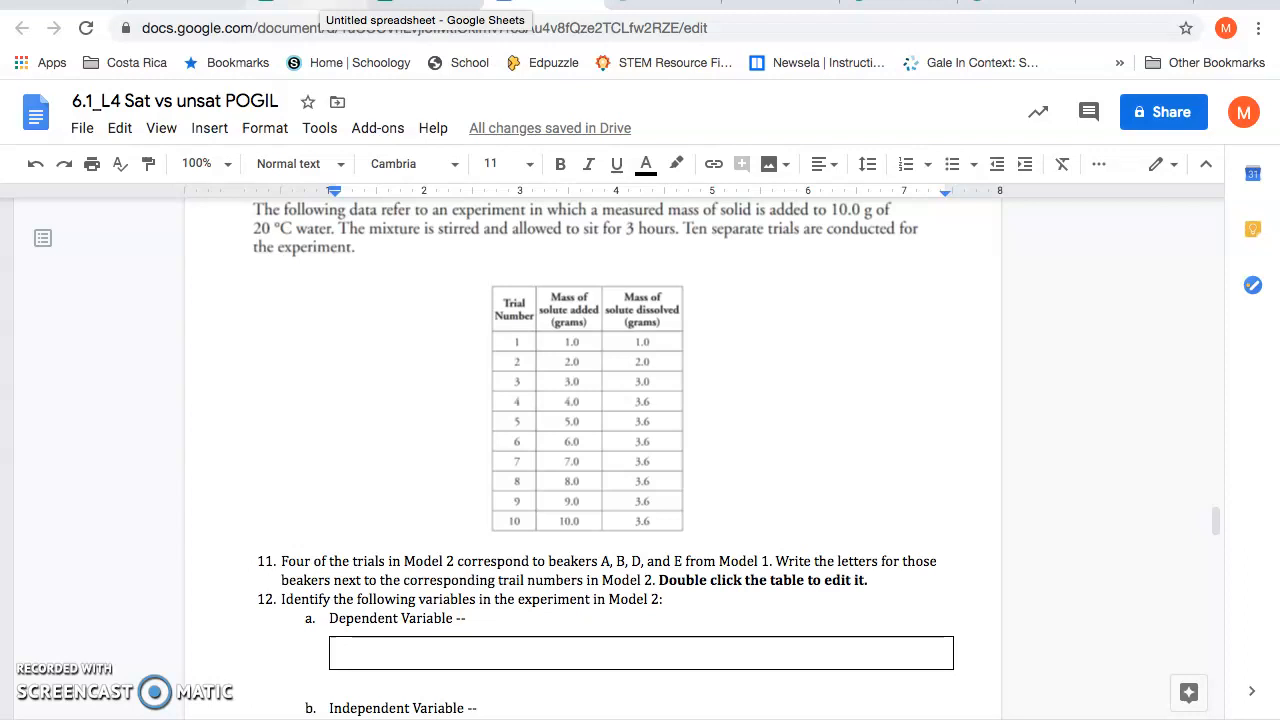
Switch to the untitled Google Sheets spreadsheet and enter the header "mass of solid, g" in cell A1
left_click(425, 6)
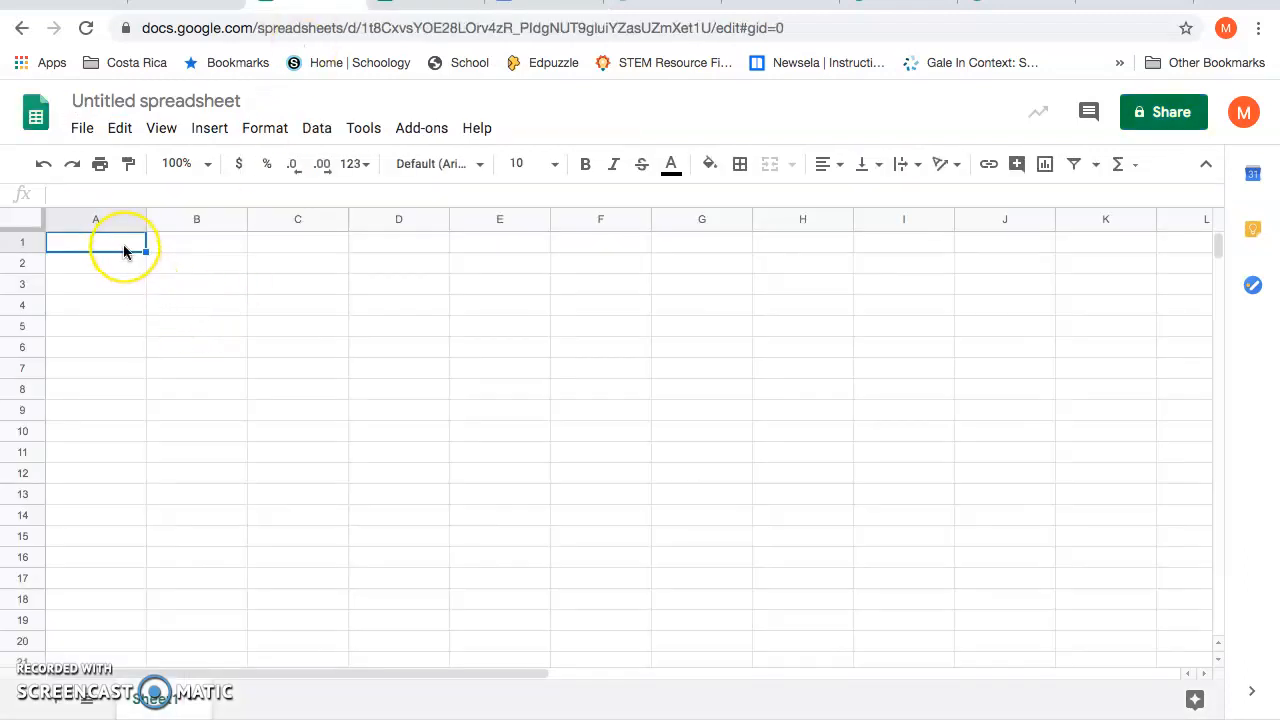
left_click(134, 306)
left_click(101, 241)
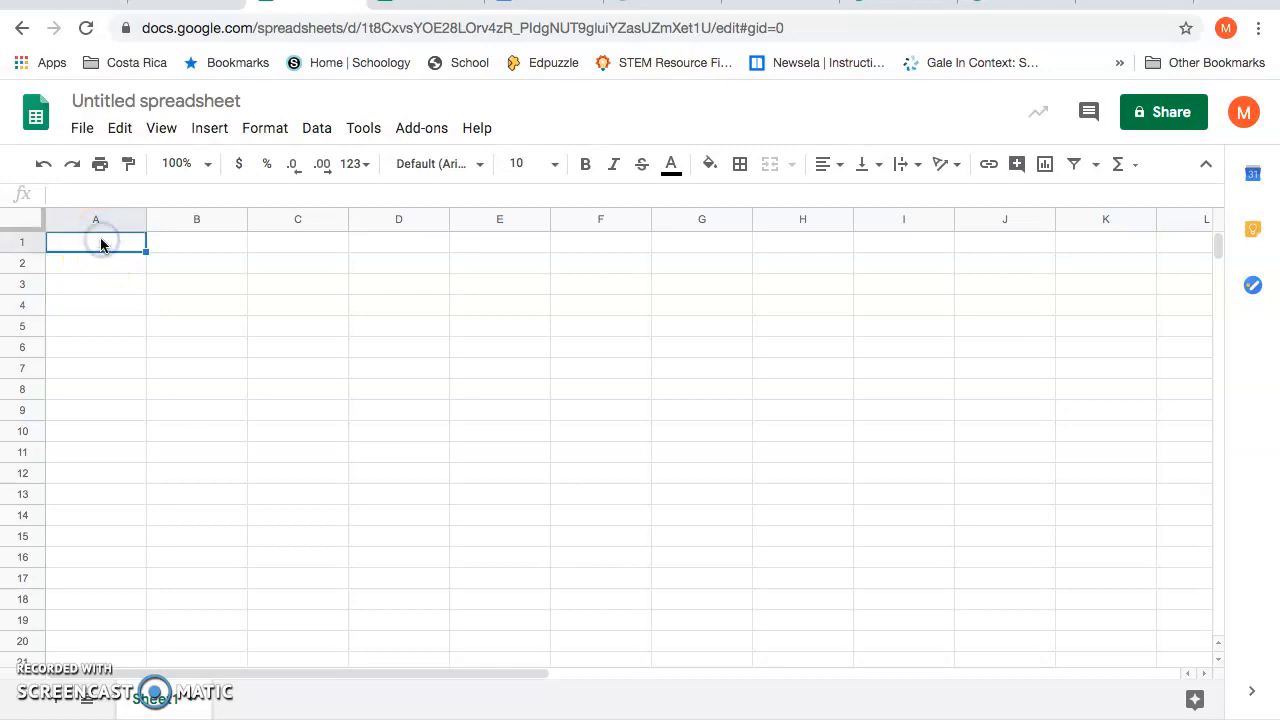
type("mass of solid, g")
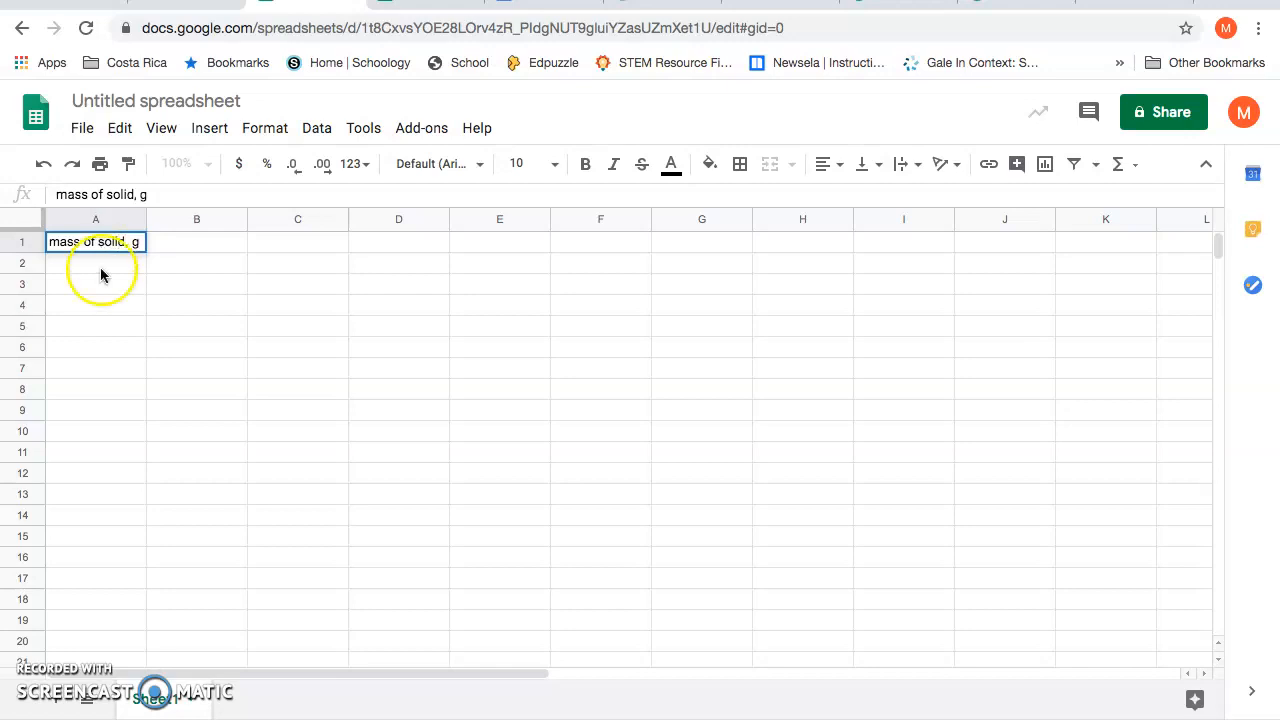
left_click(107, 326)
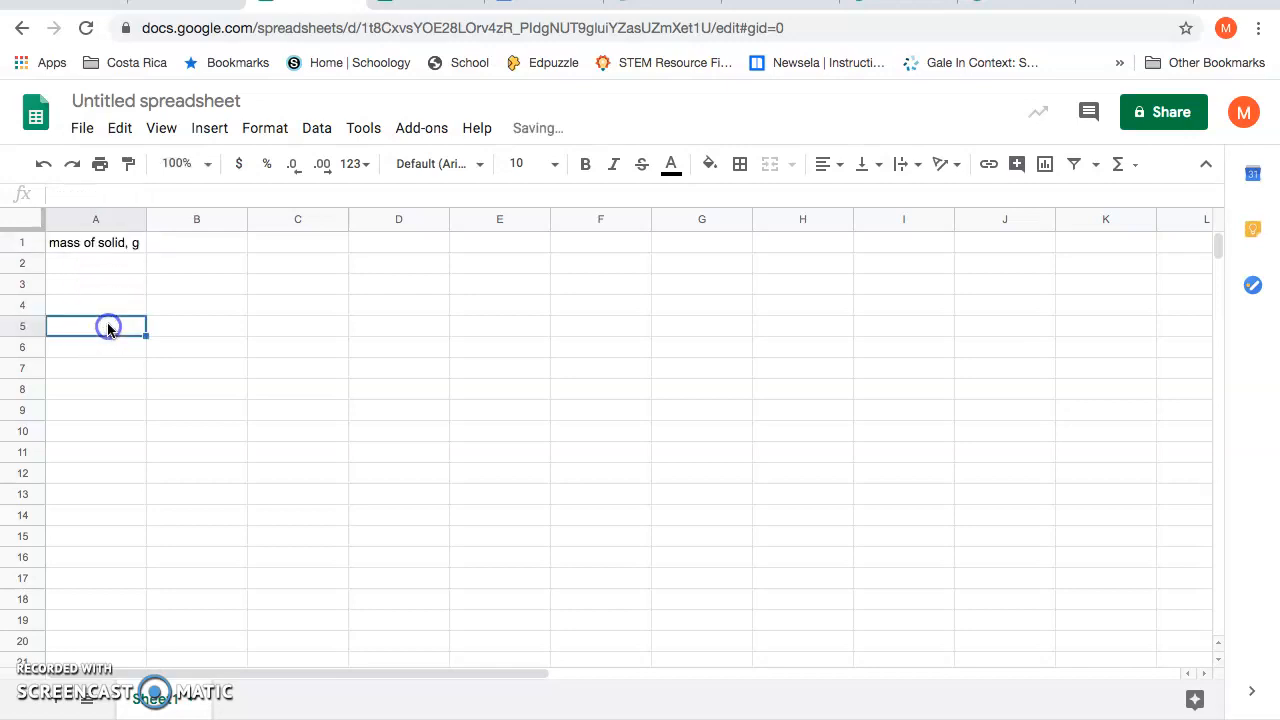
left_click(103, 243)
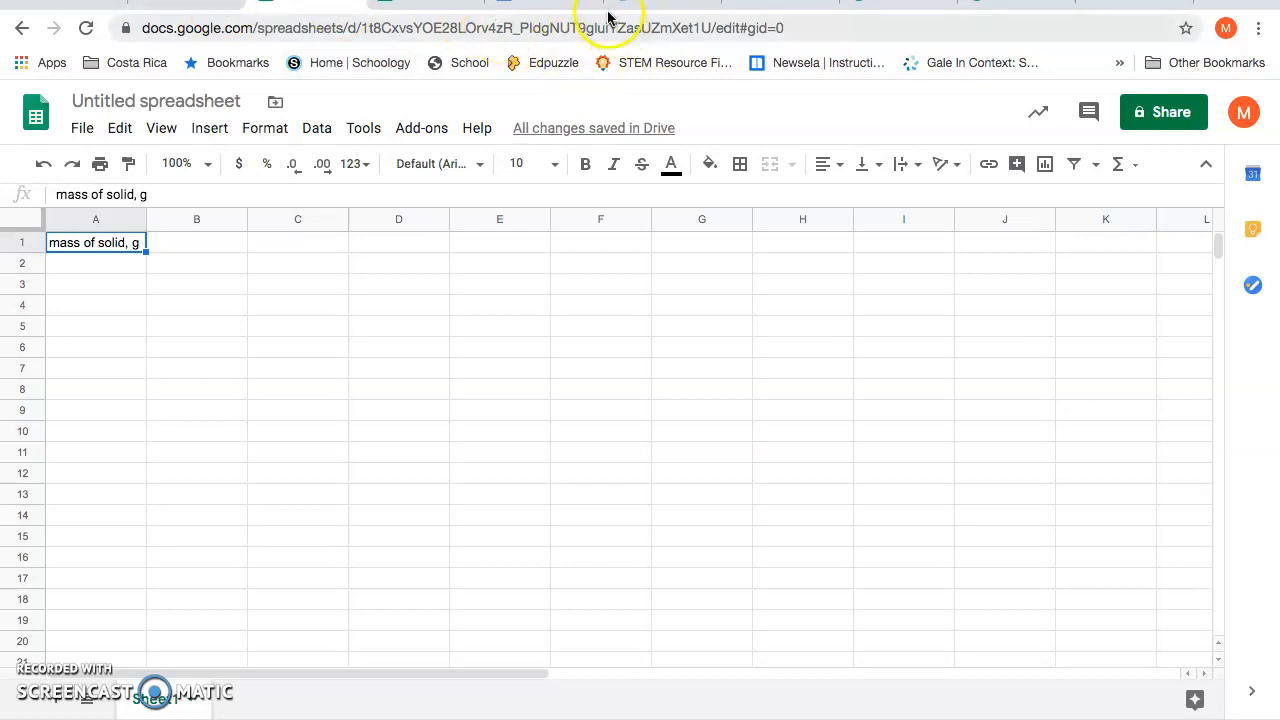
Consult the solute-added column in the POGIL document and enter the values 1 through 10 in cells A2 to A11 of the spreadsheet
left_click(555, 5)
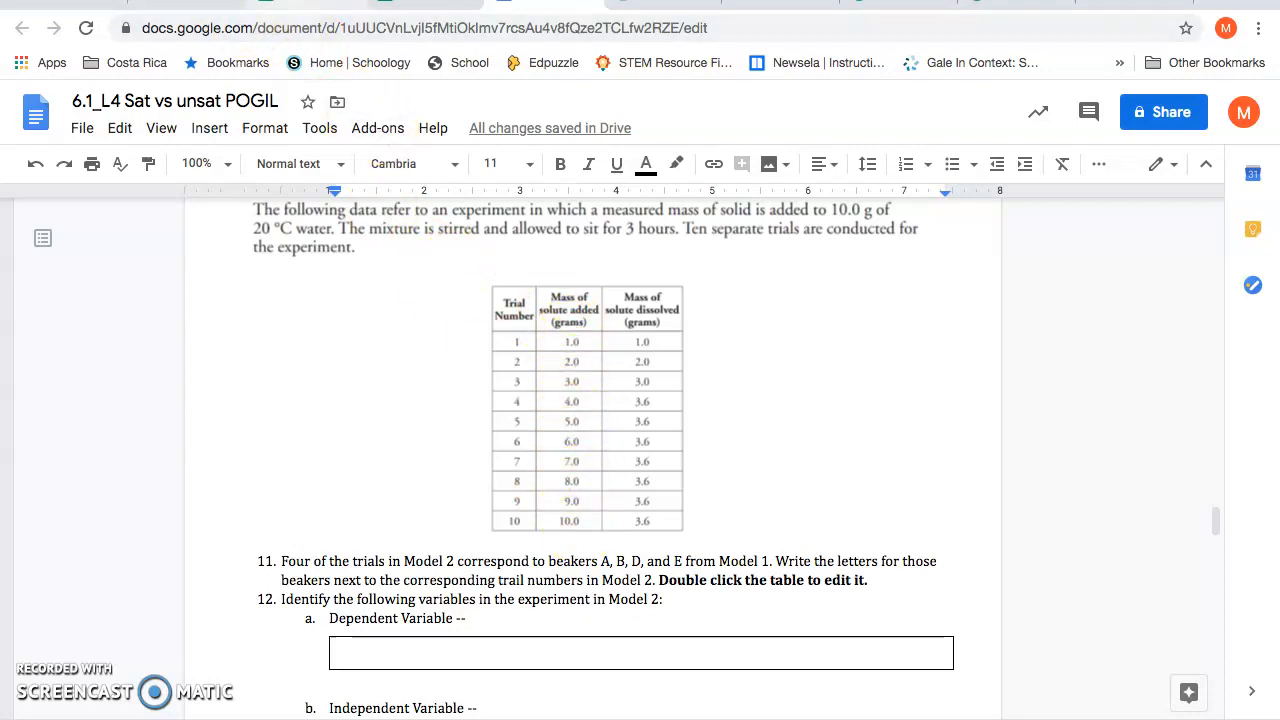
left_click(262, 8)
left_click(96, 263)
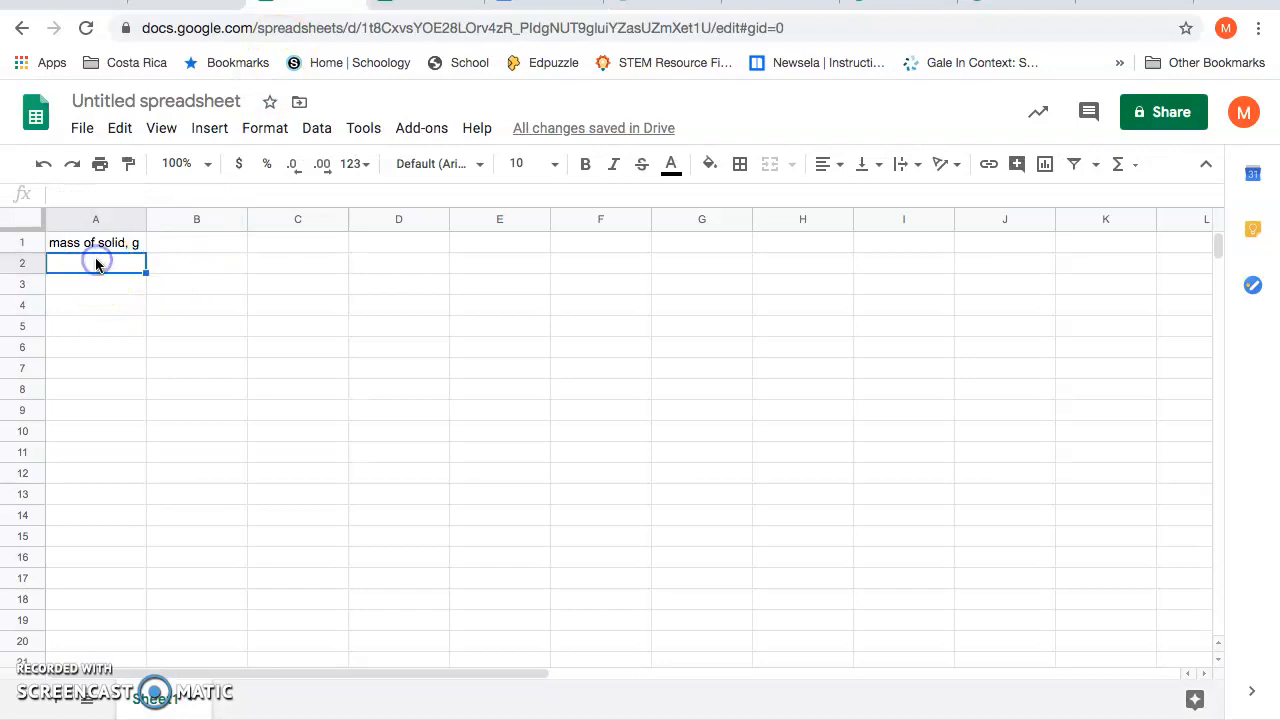
type("1")
key("Return")
type("2")
key("Return")
type("3")
key("Return")
type("4")
key("Return")
type("5")
key("Return")
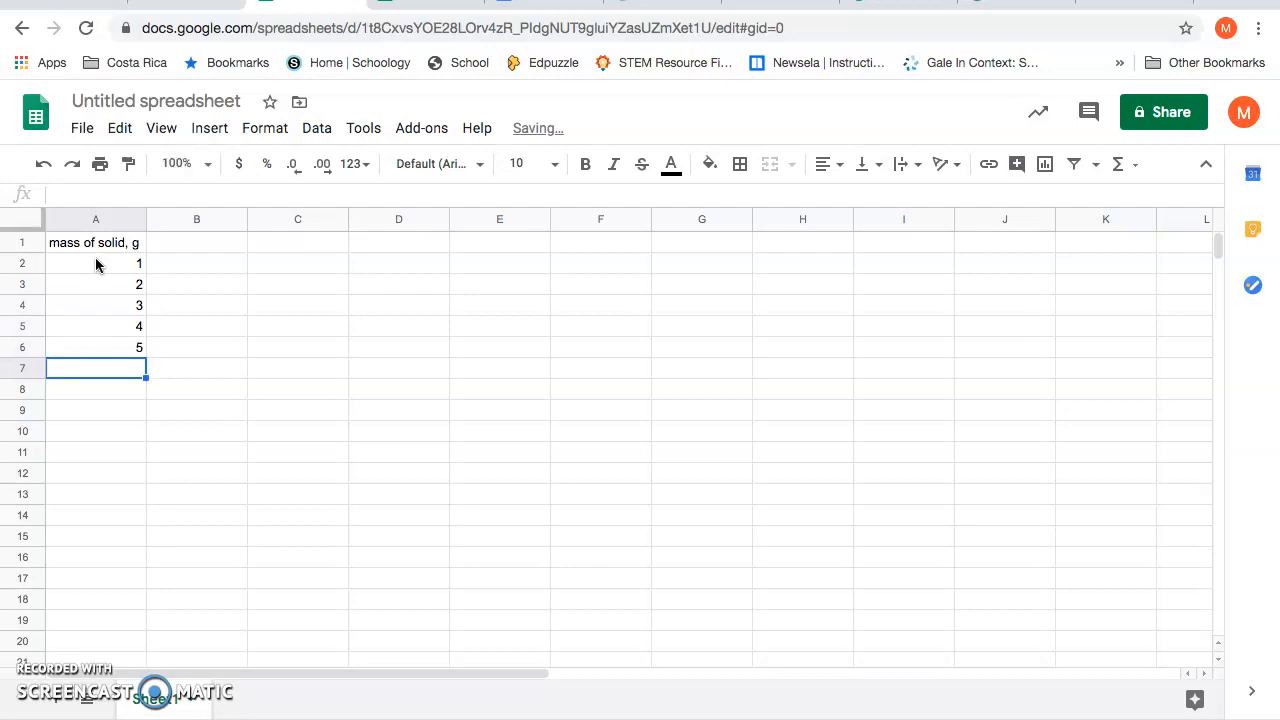
type("6")
key("Return")
type("7")
key("Return")
type("8")
key("Return")
type("9")
key("Return")
type("10")
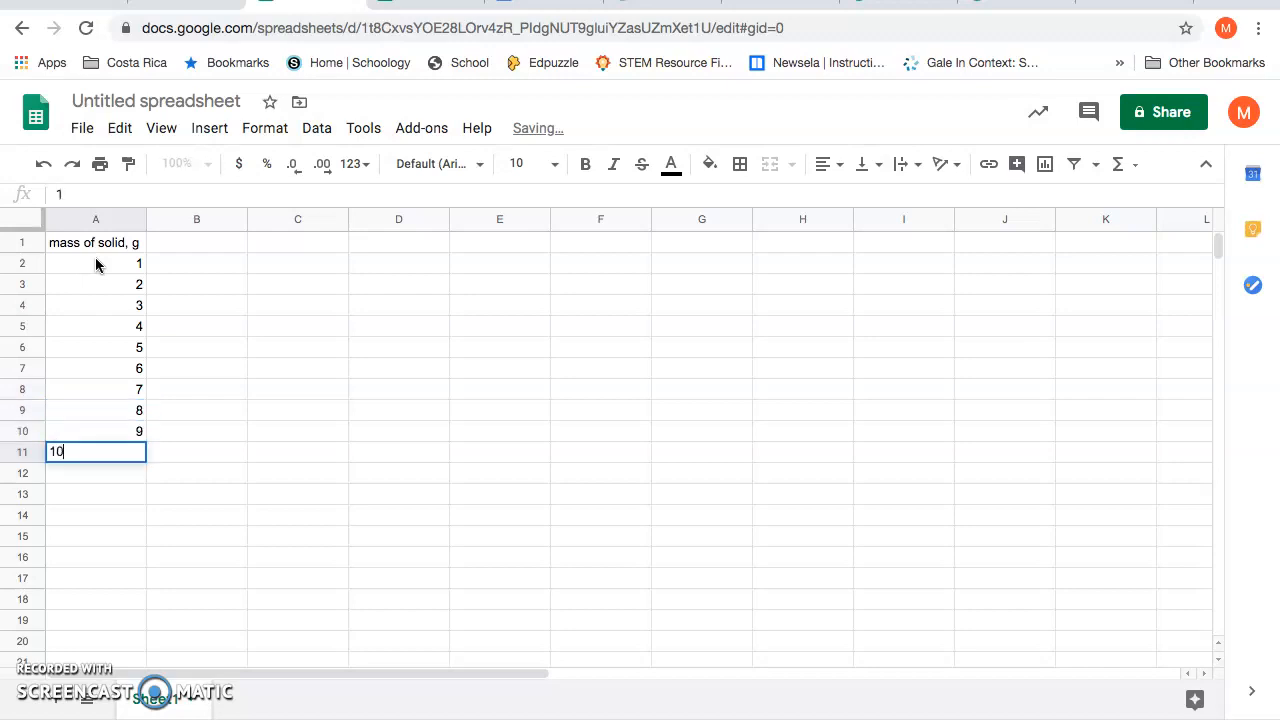
left_click(103, 557)
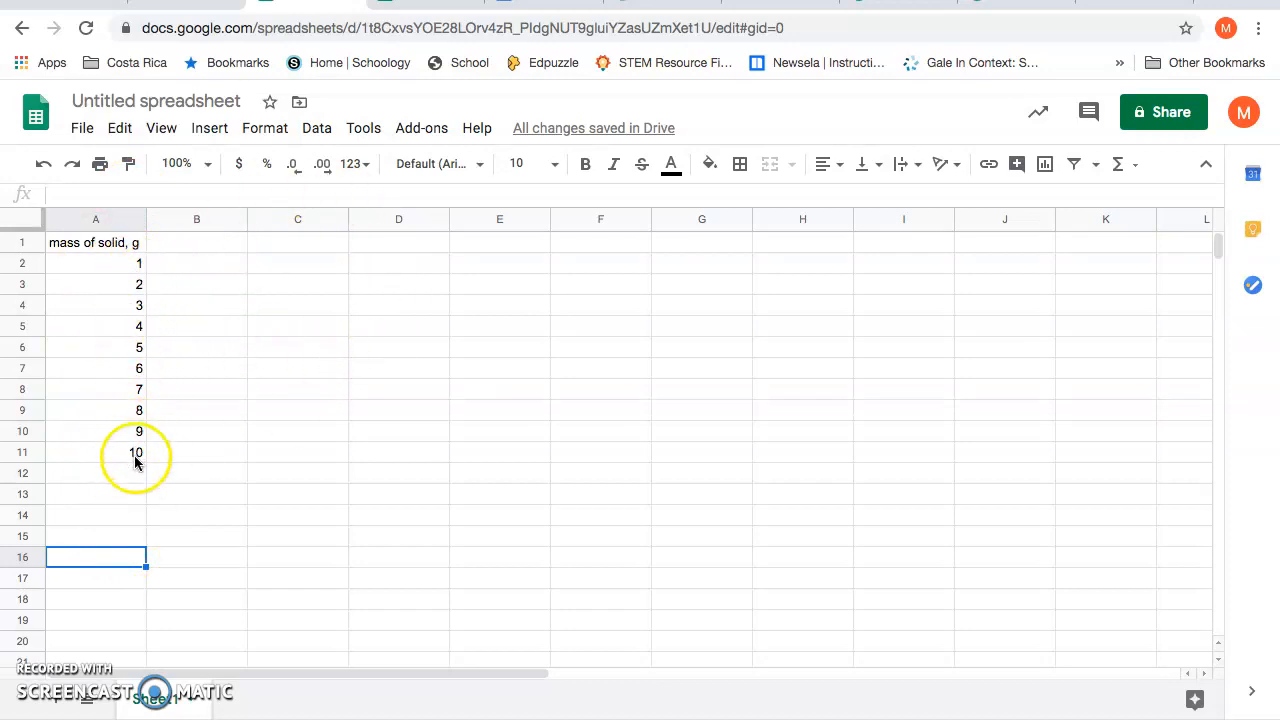
left_click(115, 265)
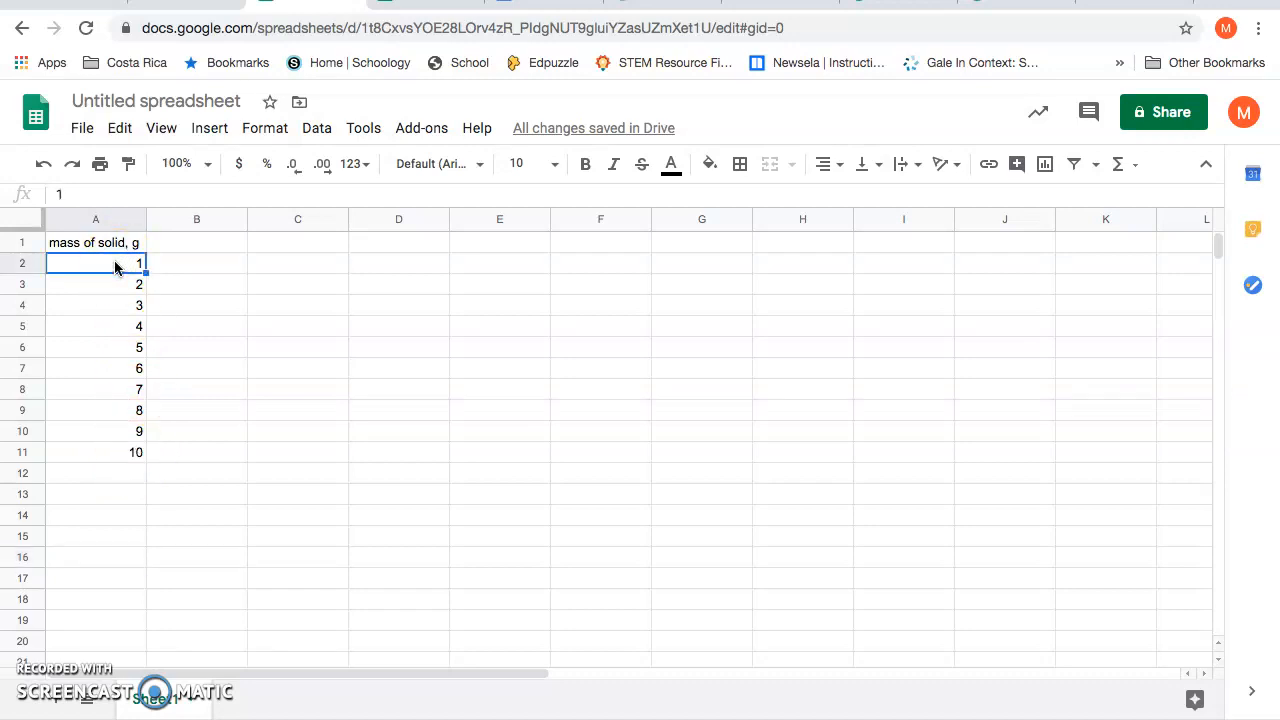
key("Down")
key("Return")
key("Return")
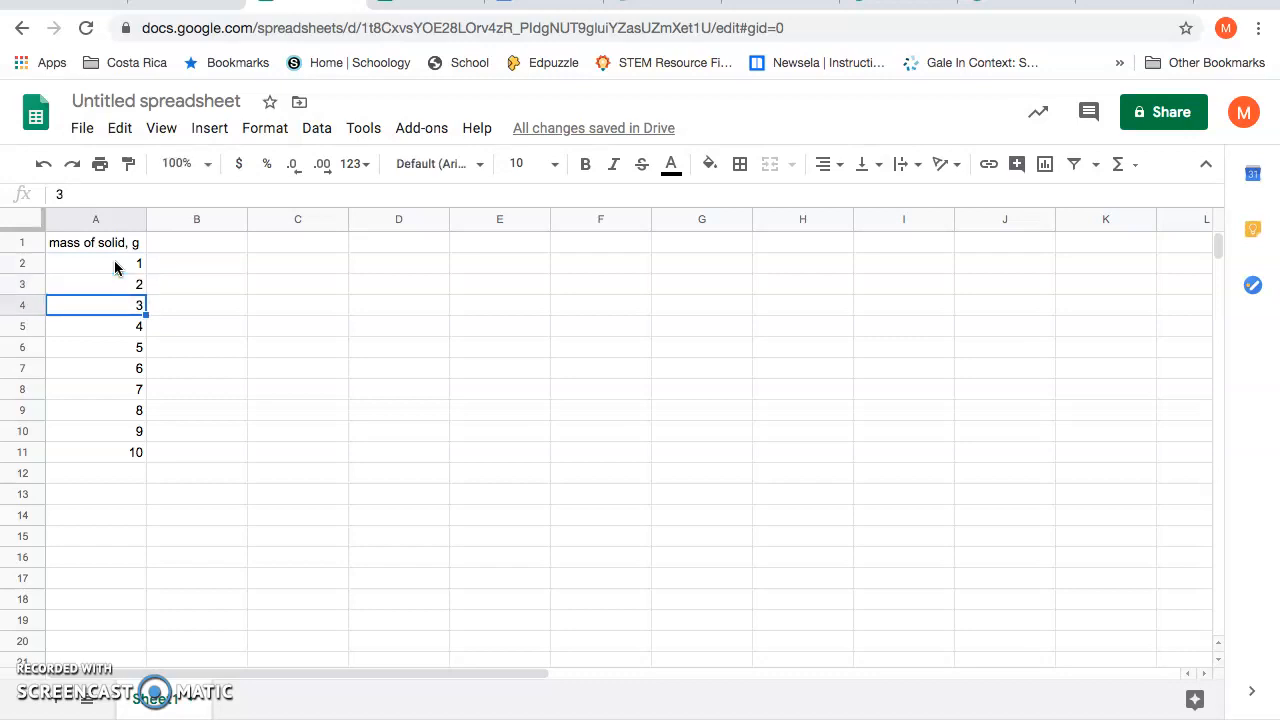
left_click(109, 349)
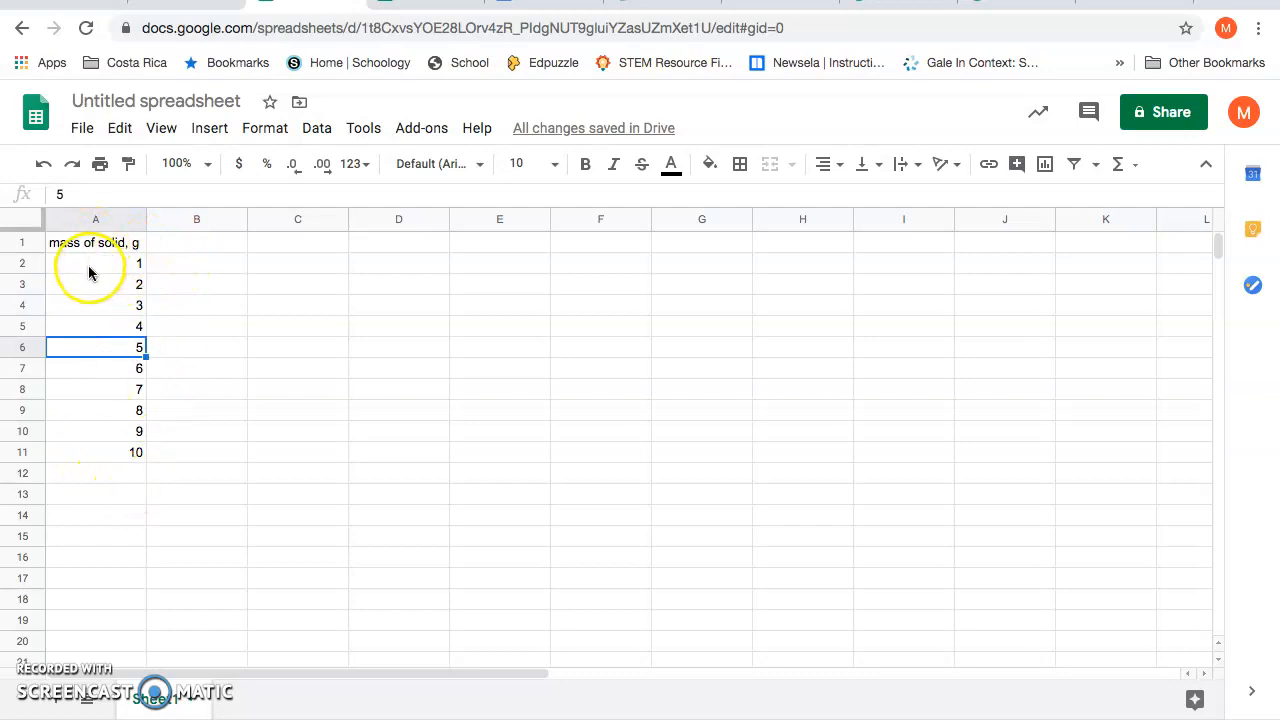
Enter the header "mass of solid dissolved, g" in cell B1 and fit column B's width to the text
left_click(187, 246)
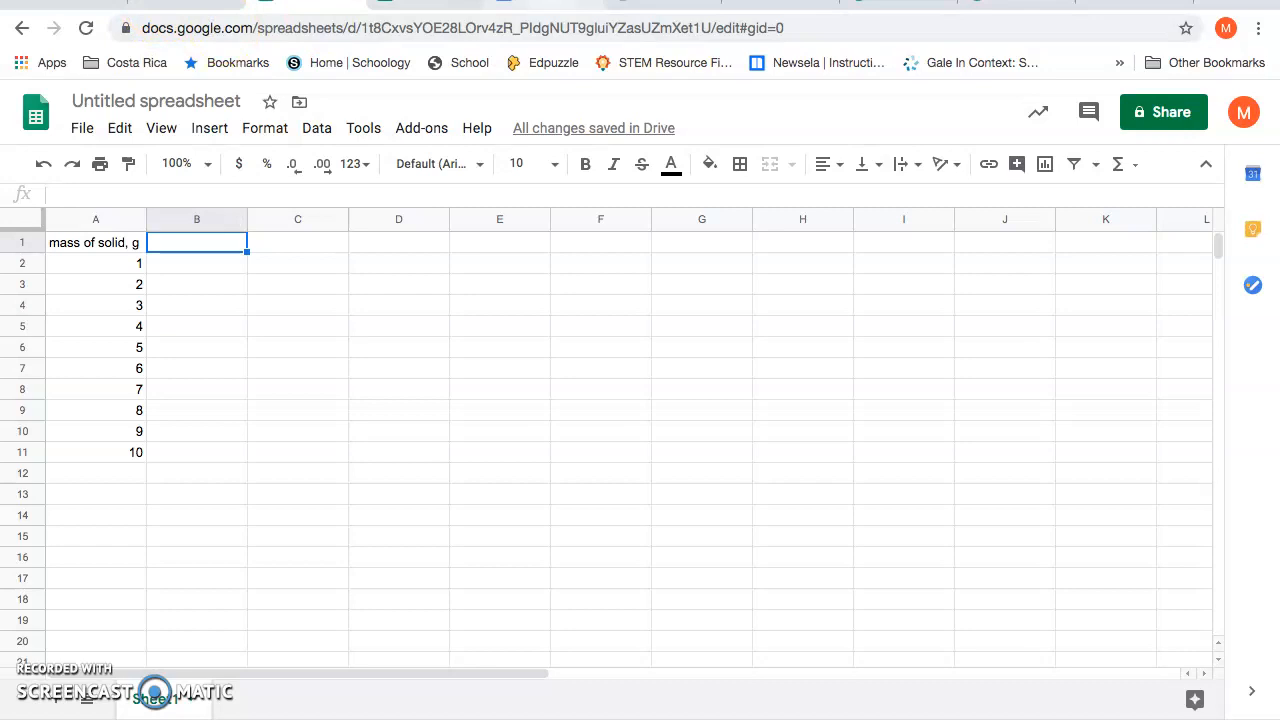
left_click(540, 3)
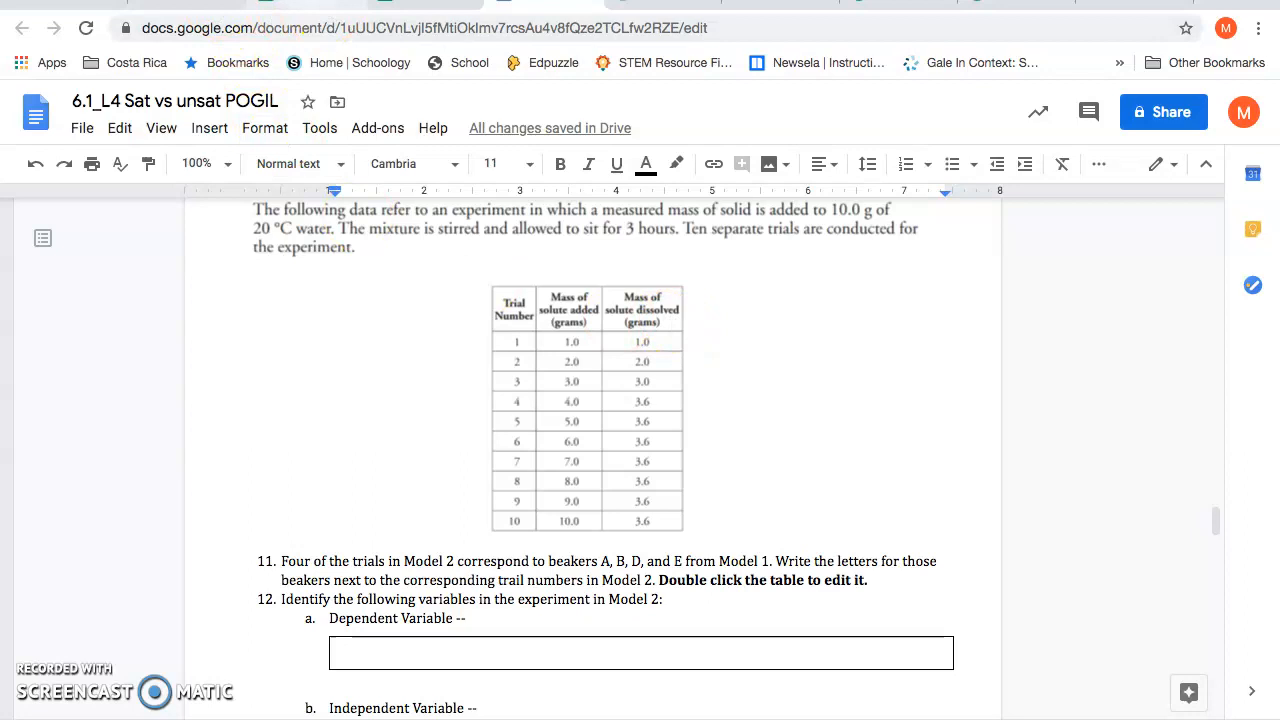
left_click(310, 6)
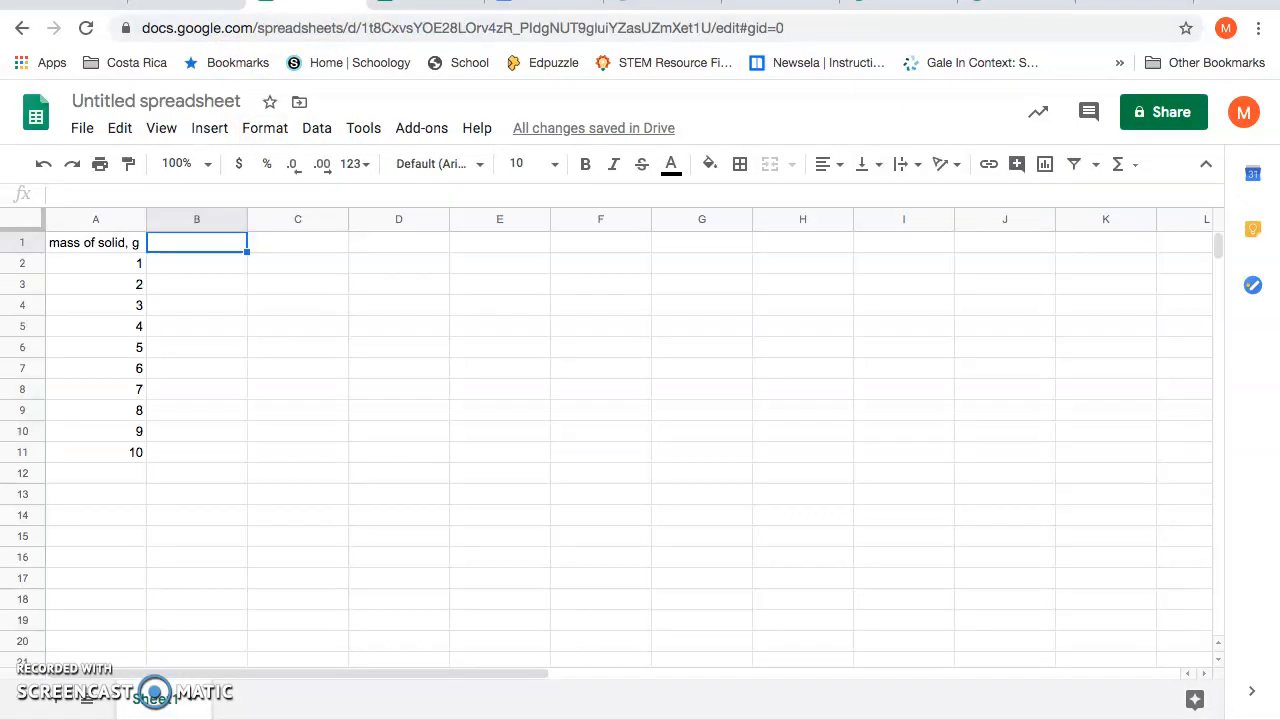
type("mass of solid ")
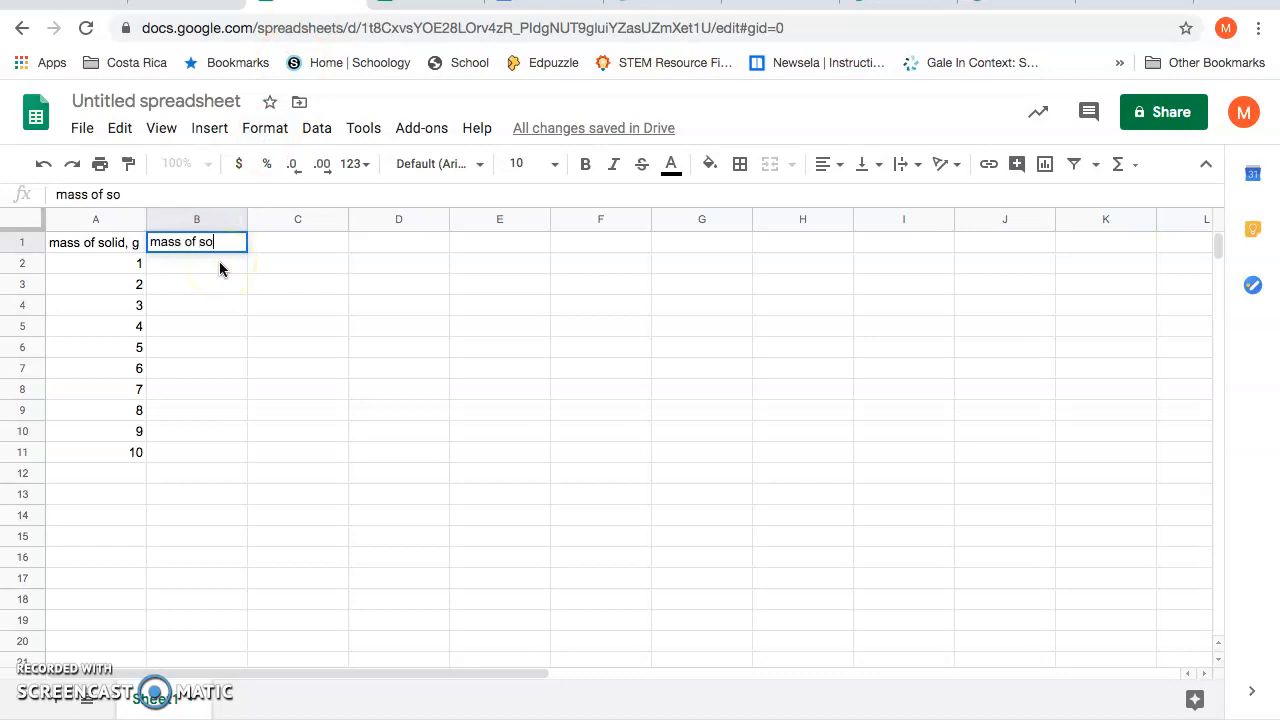
type("dissolved")
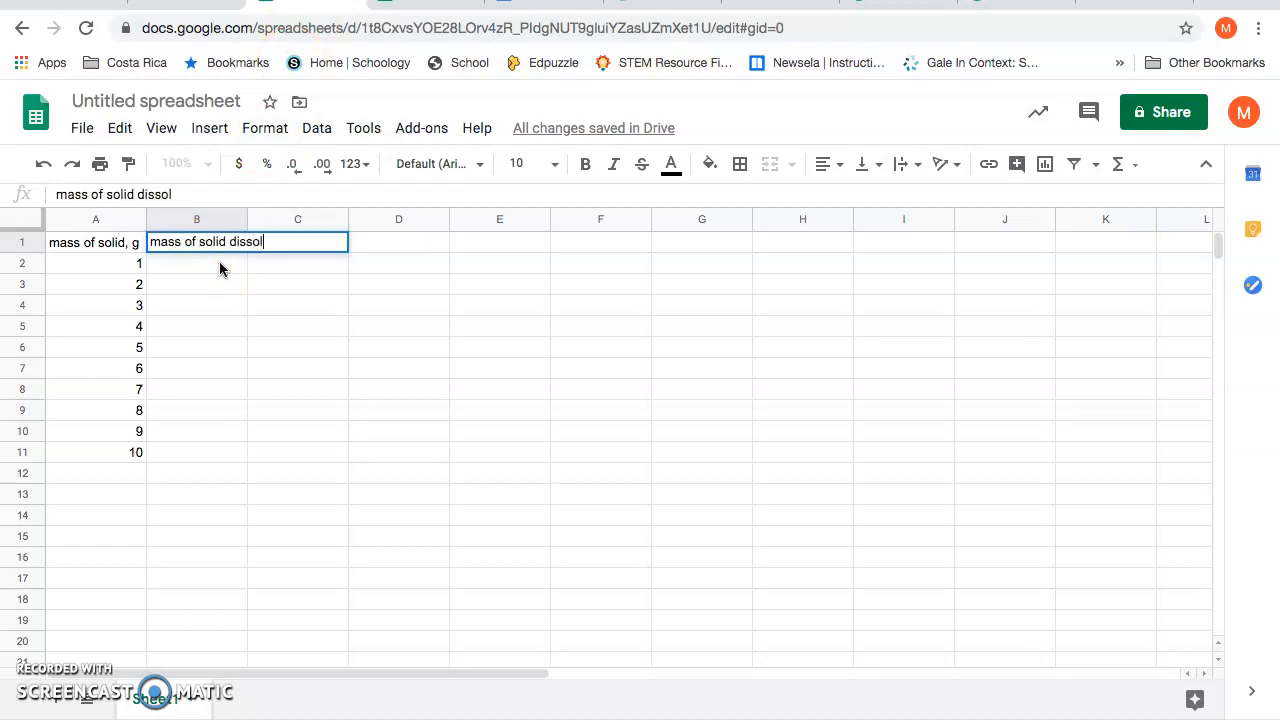
type(", g")
left_click(200, 418)
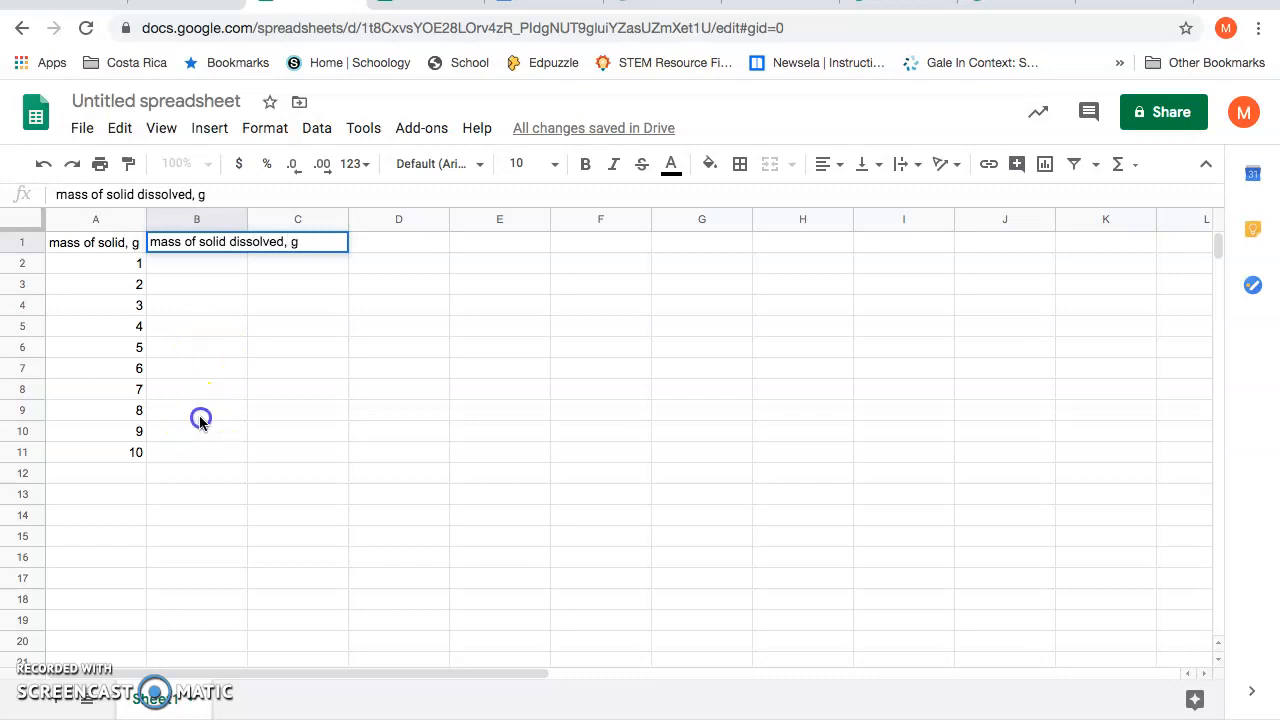
double_click(248, 215)
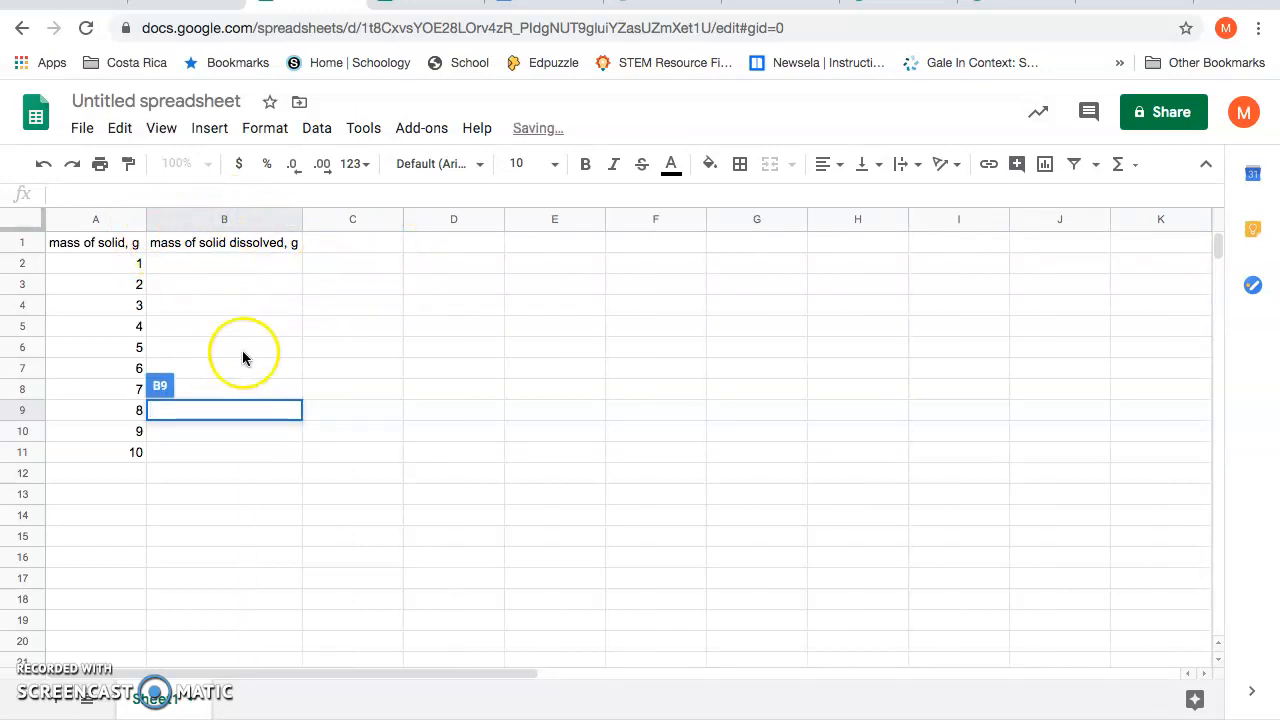
Review the dissolved-mass data in the POGIL document and switch to Sheet2 of the Solubility spreadsheet
left_click(279, 263)
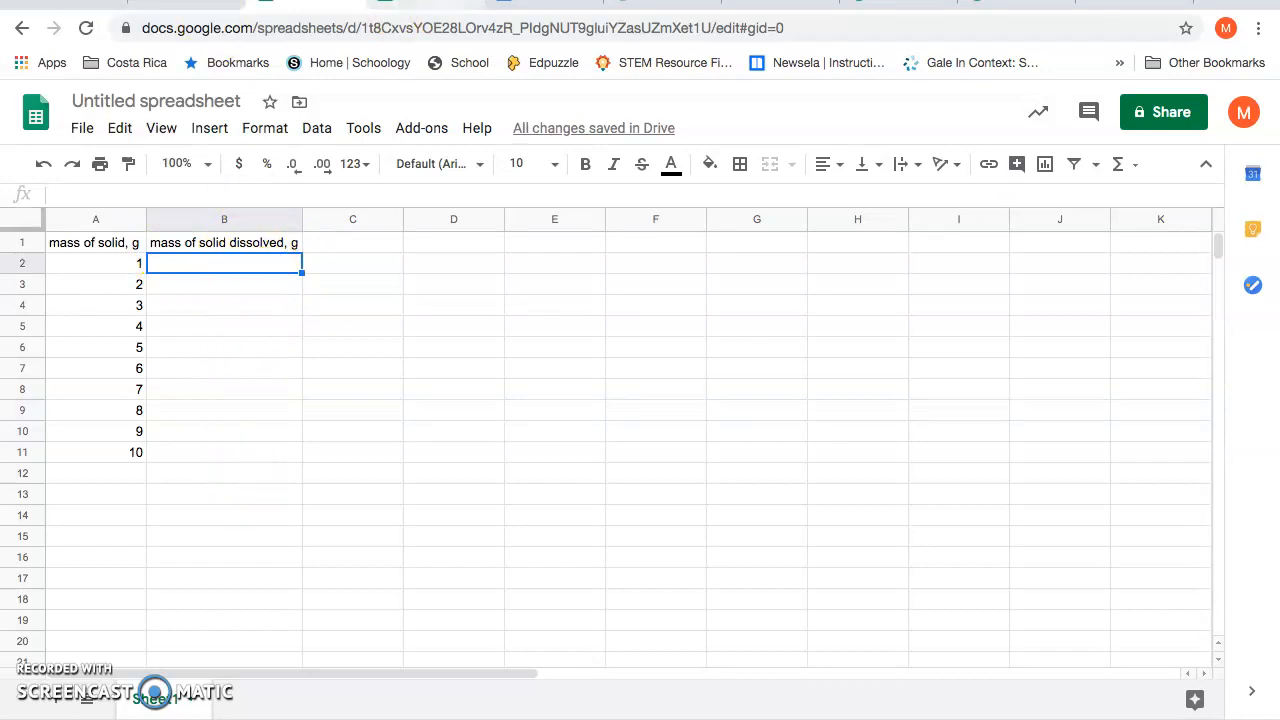
left_click(545, 8)
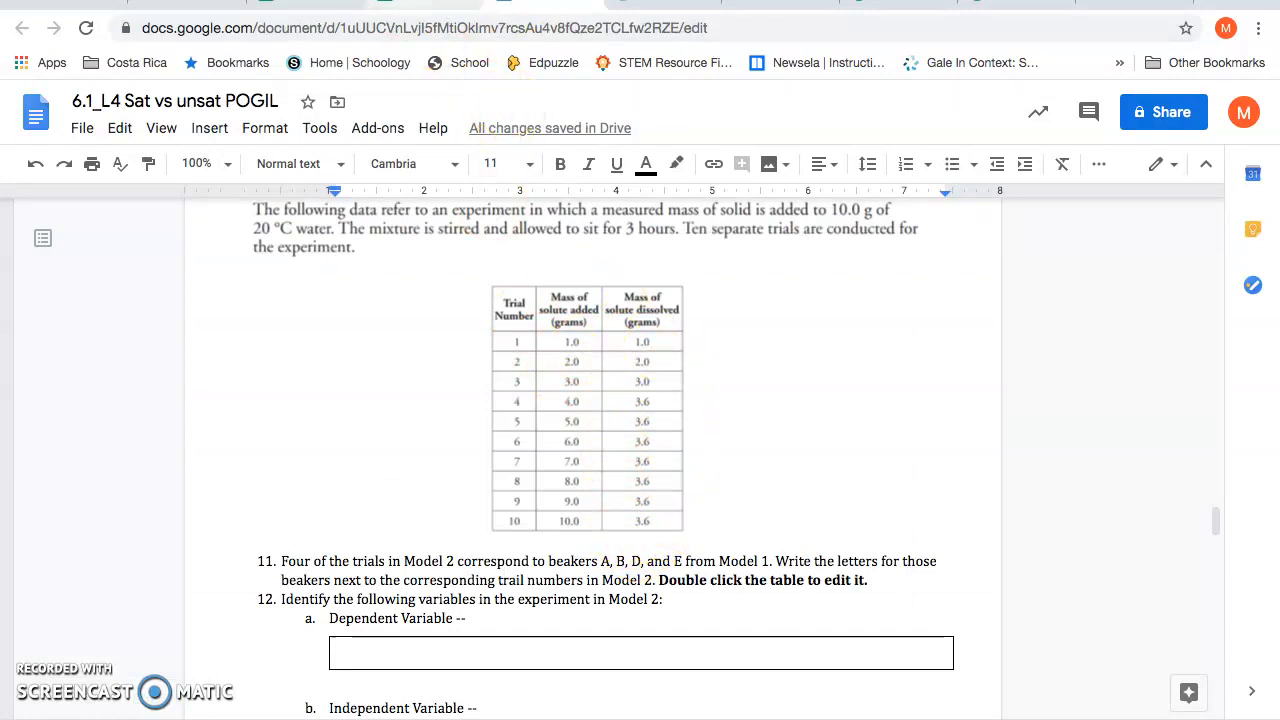
left_click(400, 12)
left_click(256, 699)
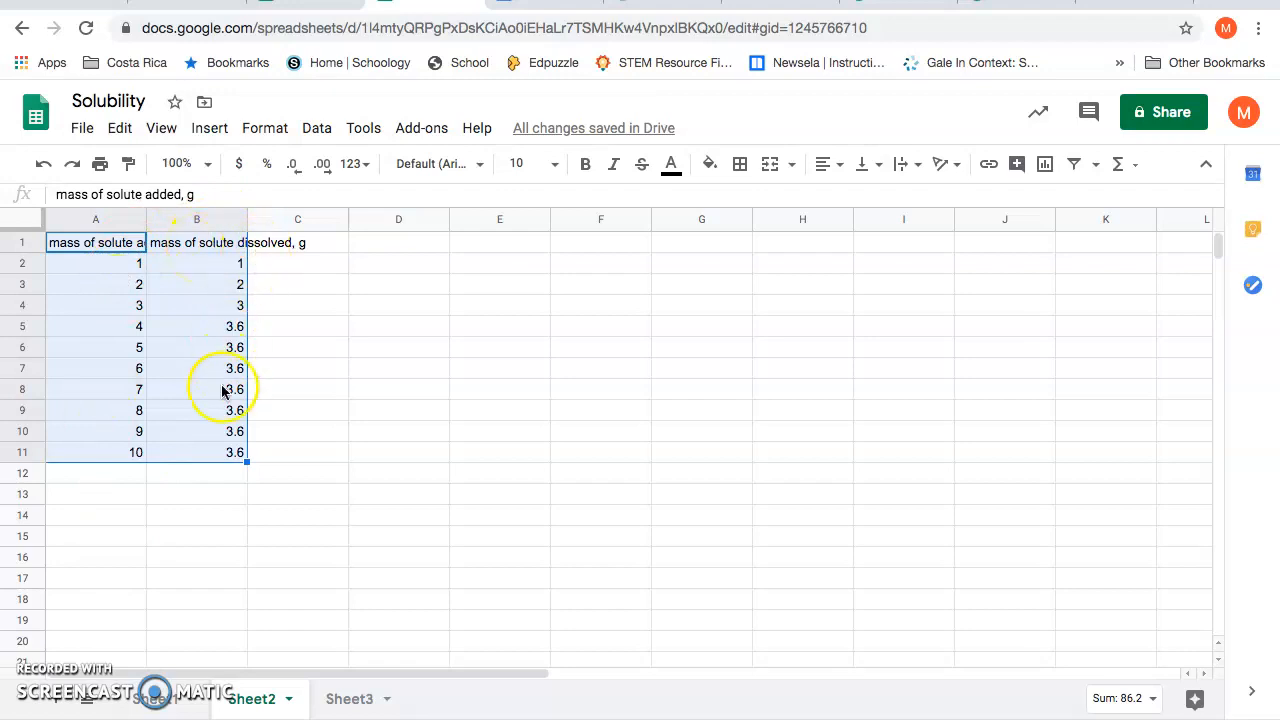
Fit the widths of columns A and B on Sheet2 to their full header text
left_click(260, 492)
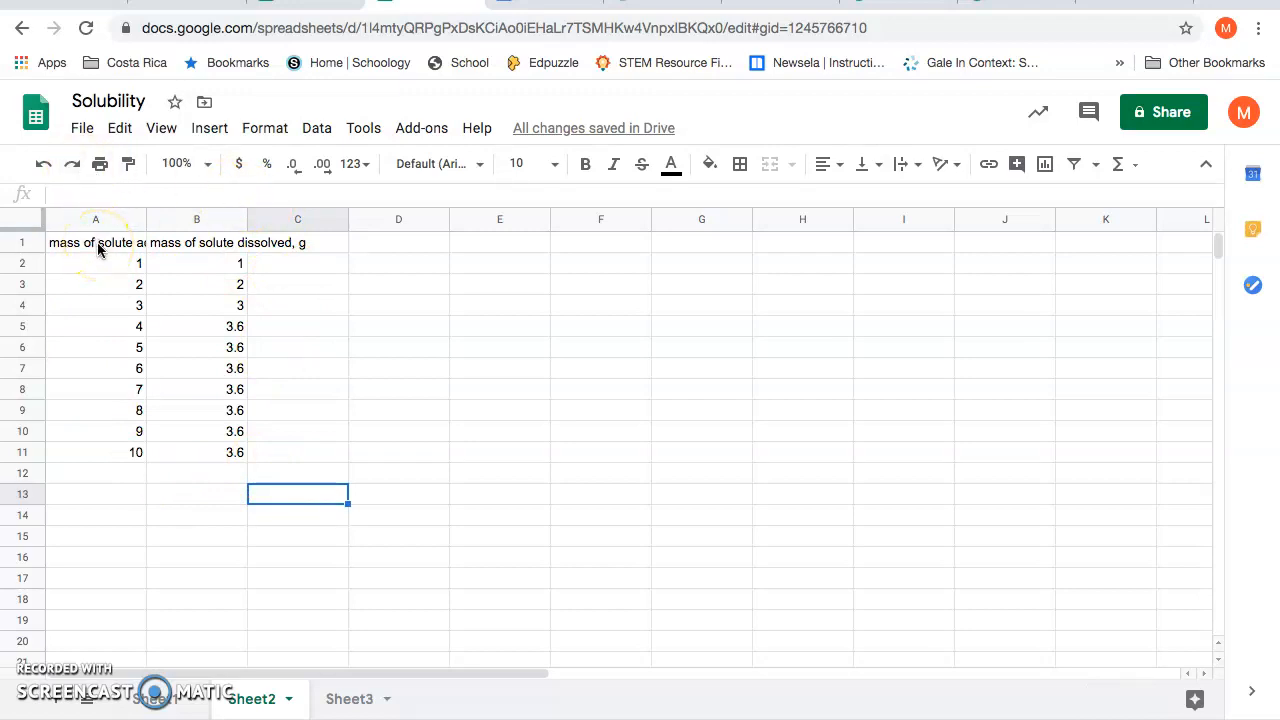
double_click(248, 219)
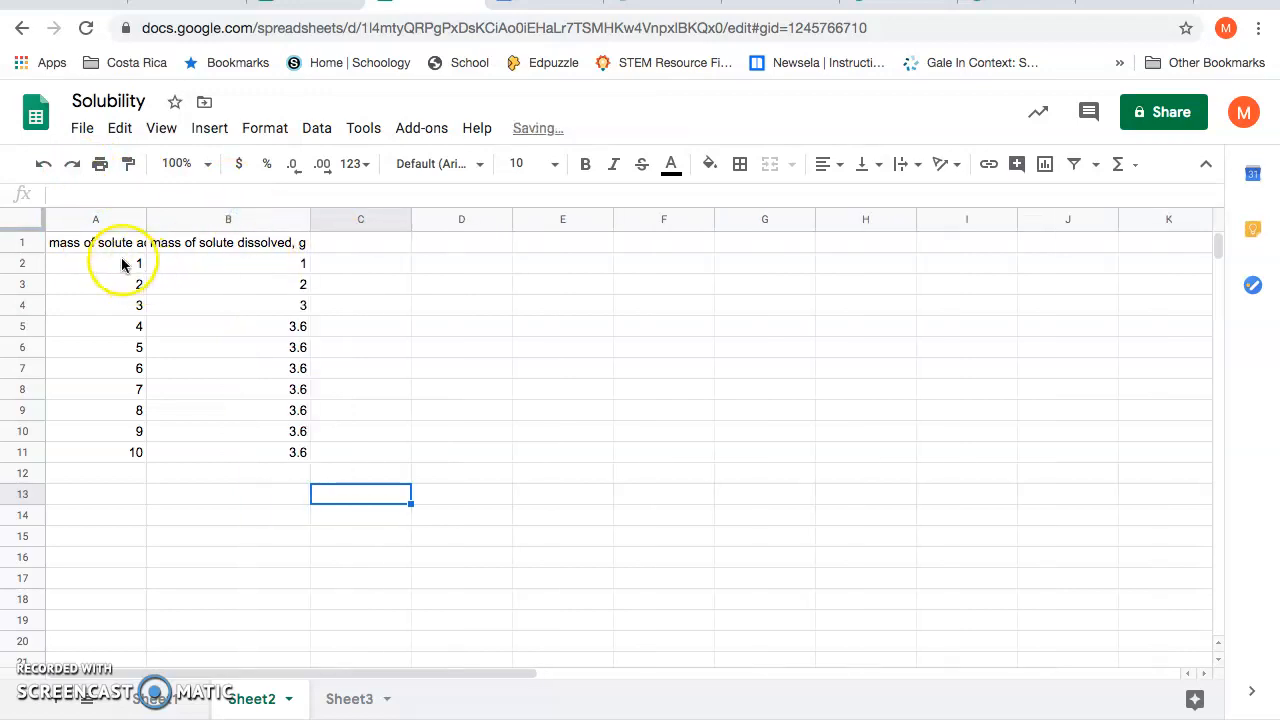
double_click(147, 219)
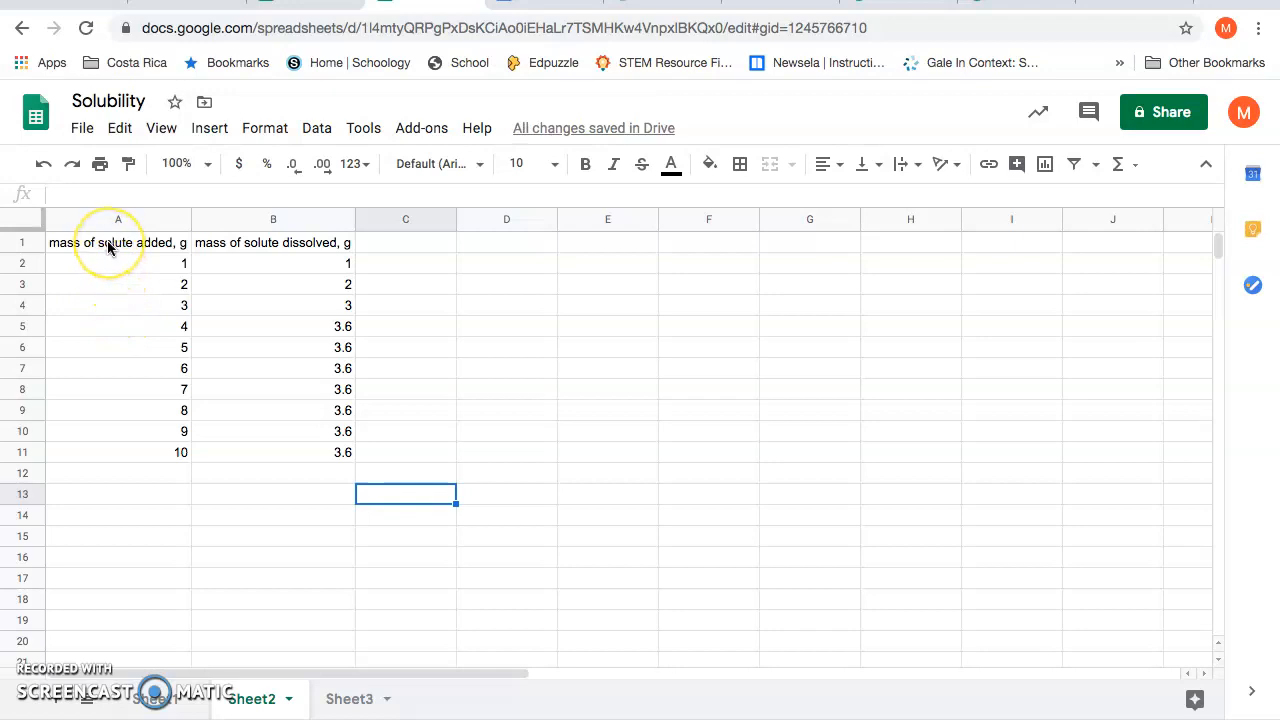
Insert a chart from the data in A1:B11, including both column headers
left_click_drag(108, 246, 314, 456)
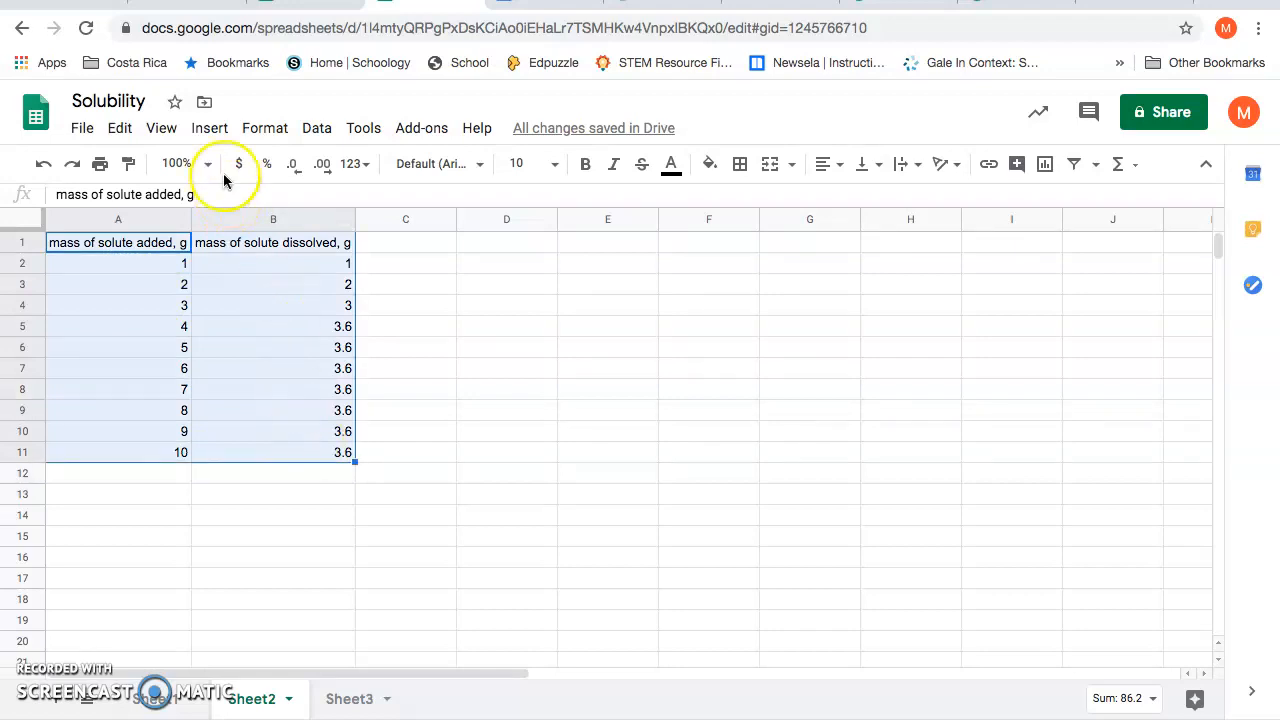
left_click(210, 130)
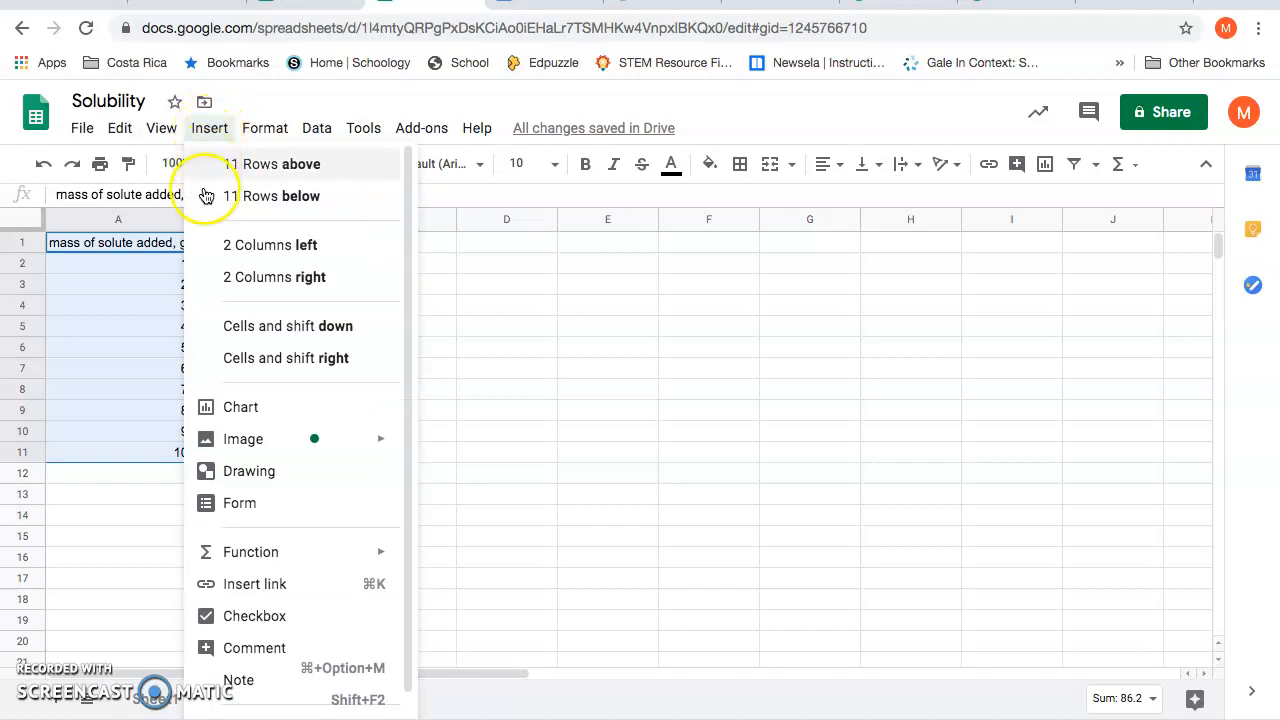
left_click(264, 420)
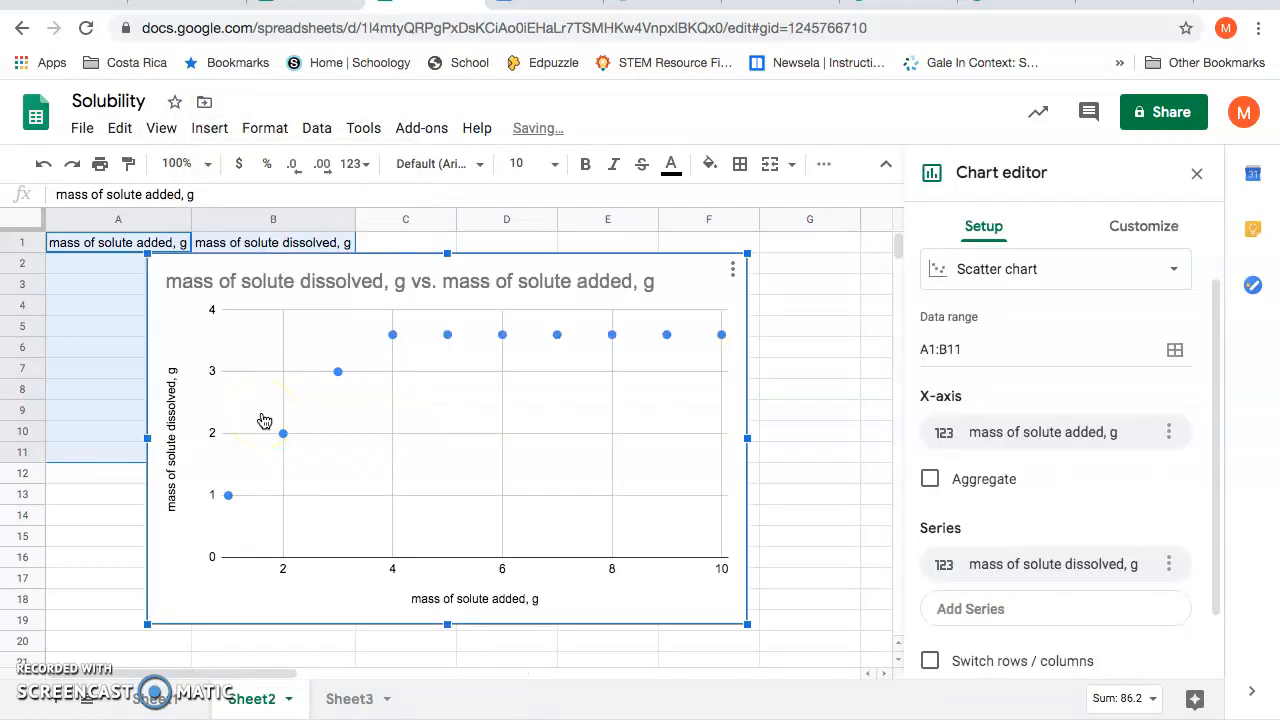
Replace the chart title with "Solubility"
left_click(403, 285)
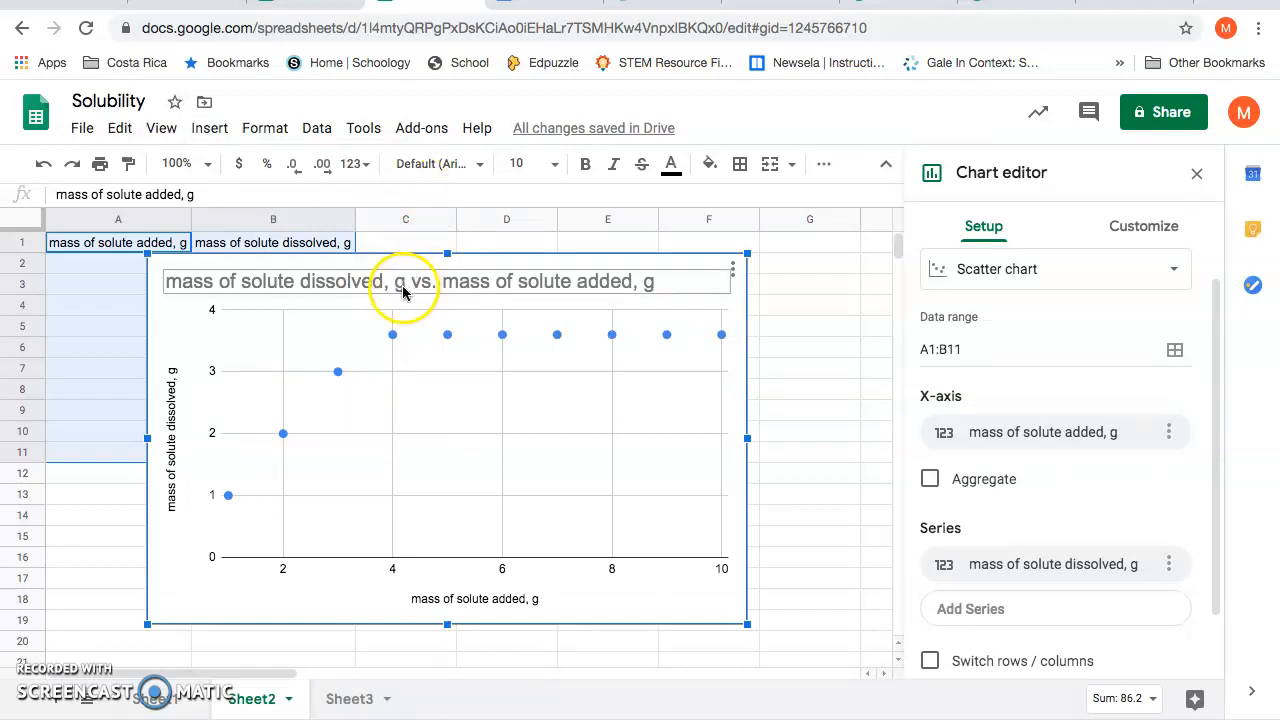
left_click(405, 285)
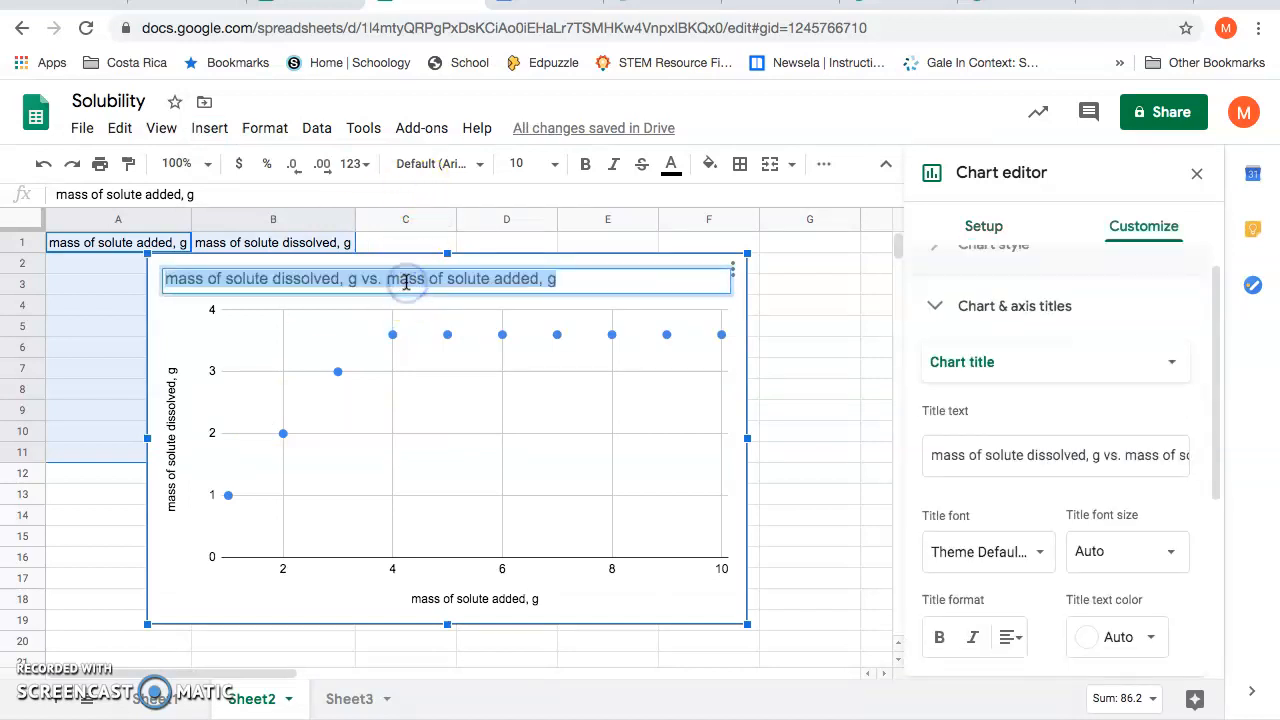
type("Solubility")
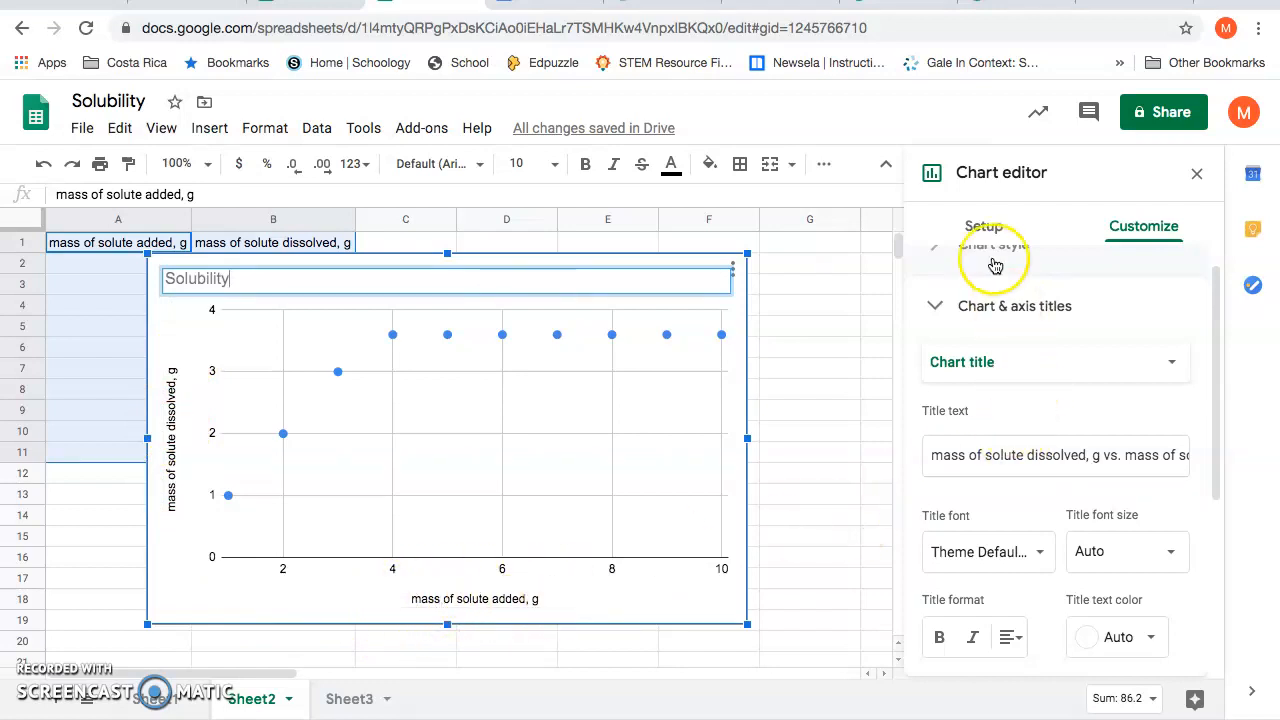
Change the chart type from scatter to the suggested line chart
left_click(973, 234)
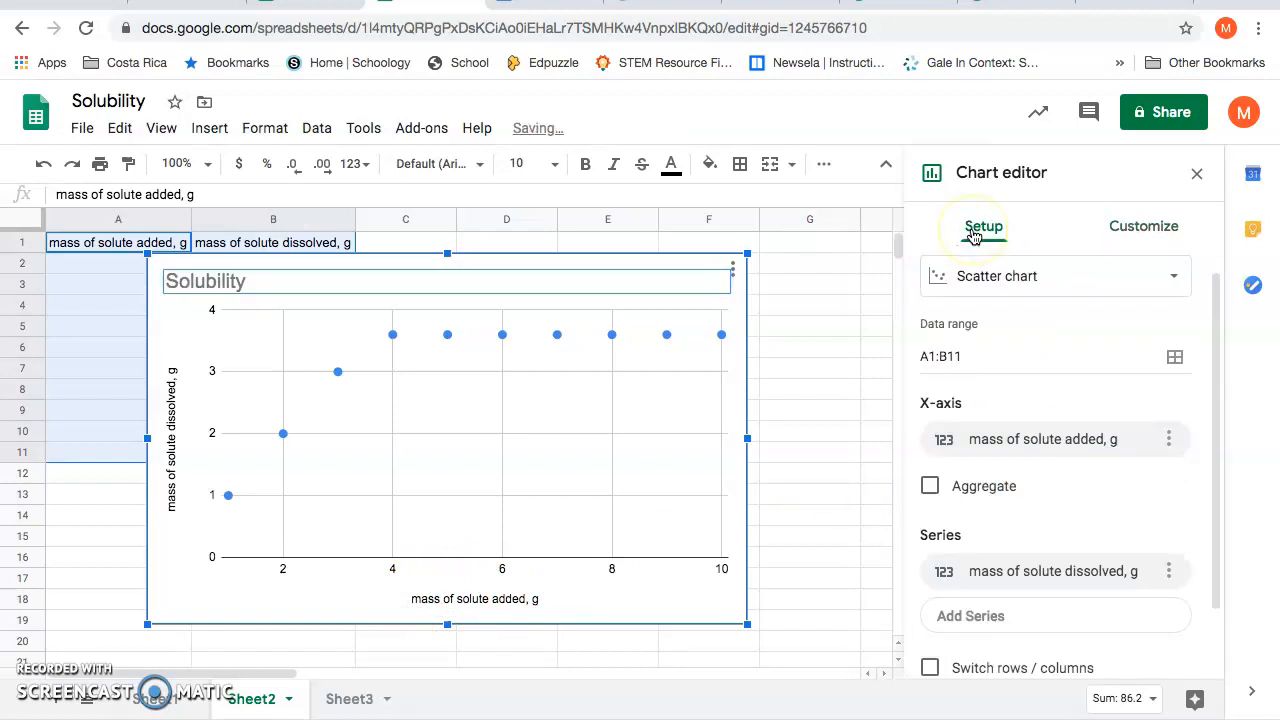
left_click(990, 280)
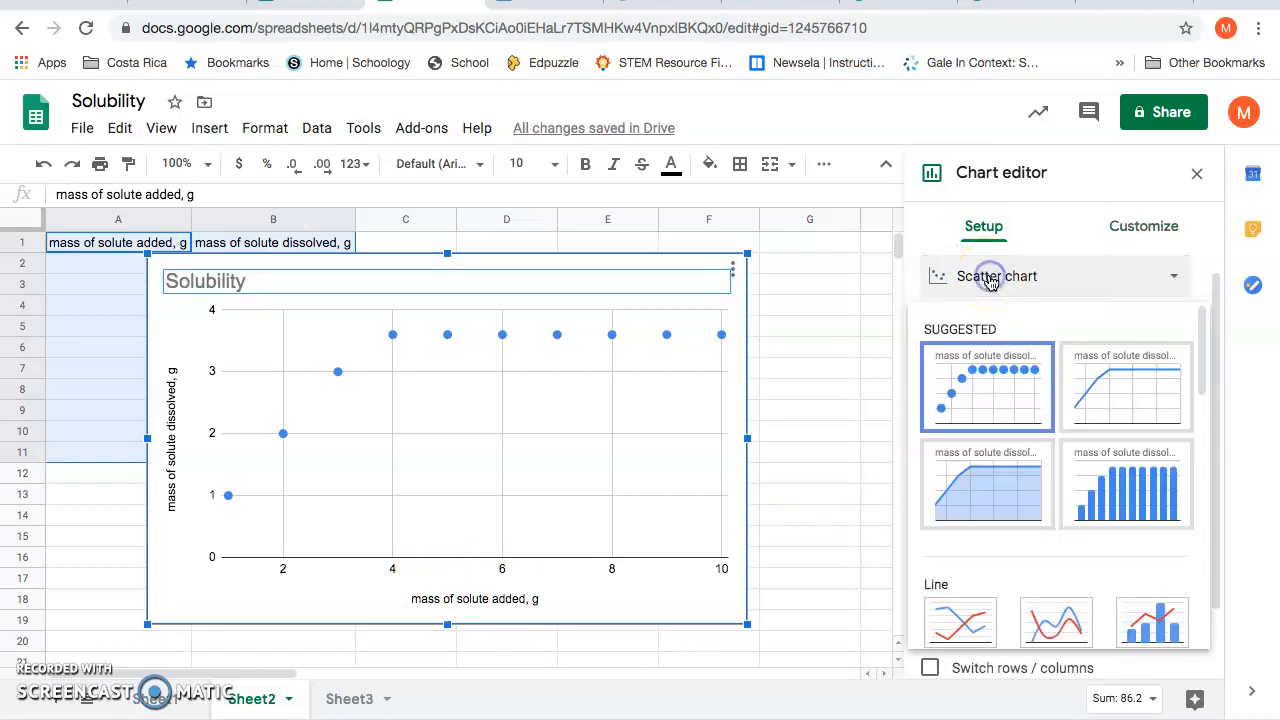
left_click(1110, 392)
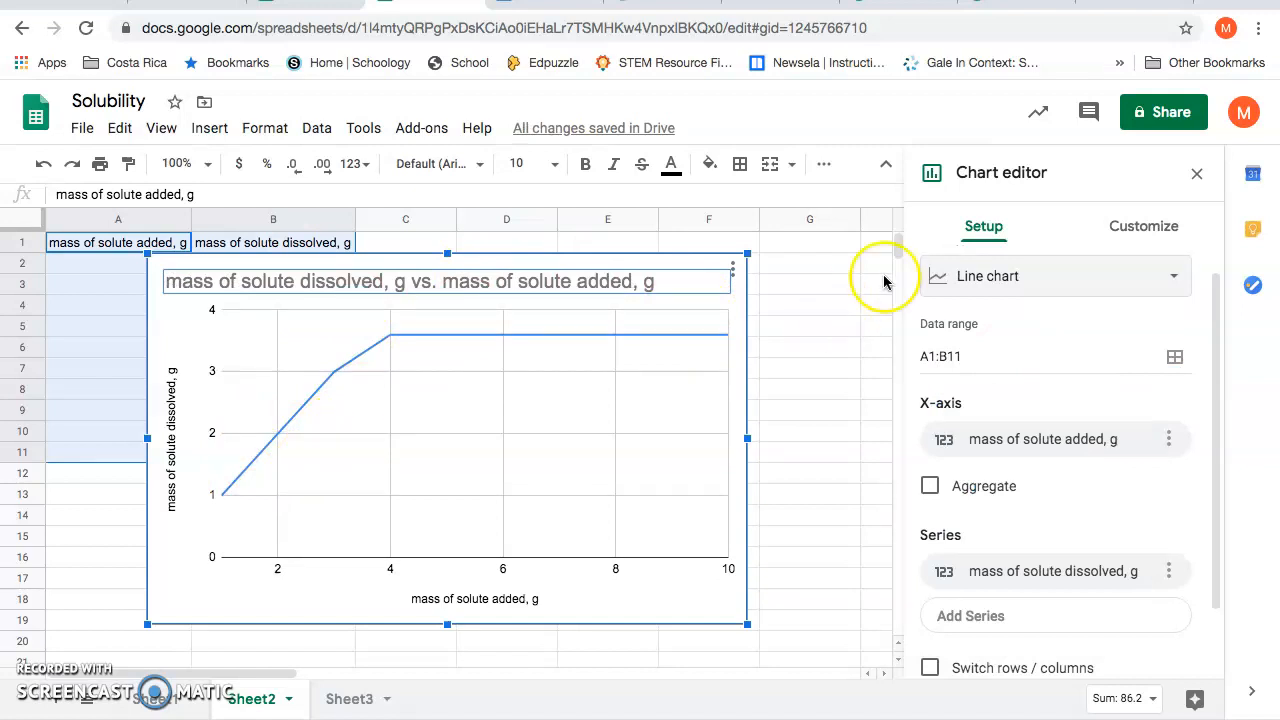
Change the chart type back to the suggested scatter chart and replace the chart title with "Solubility"
left_click(995, 281)
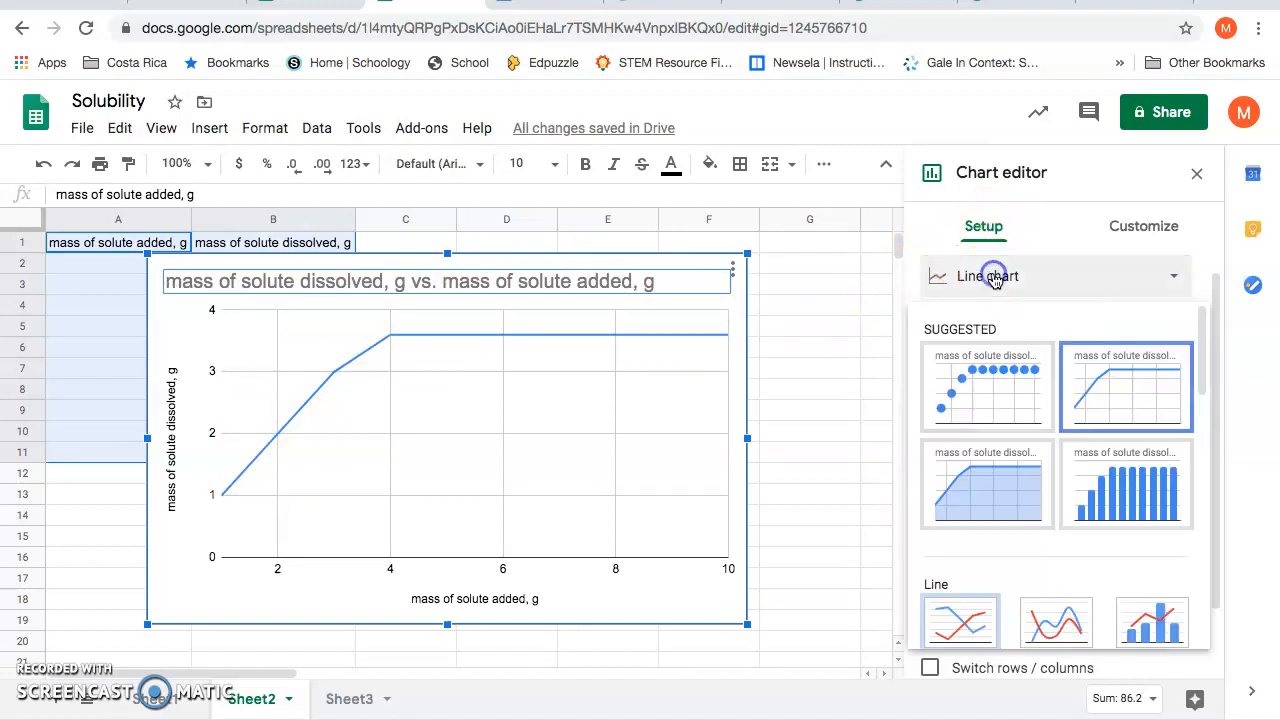
left_click(978, 378)
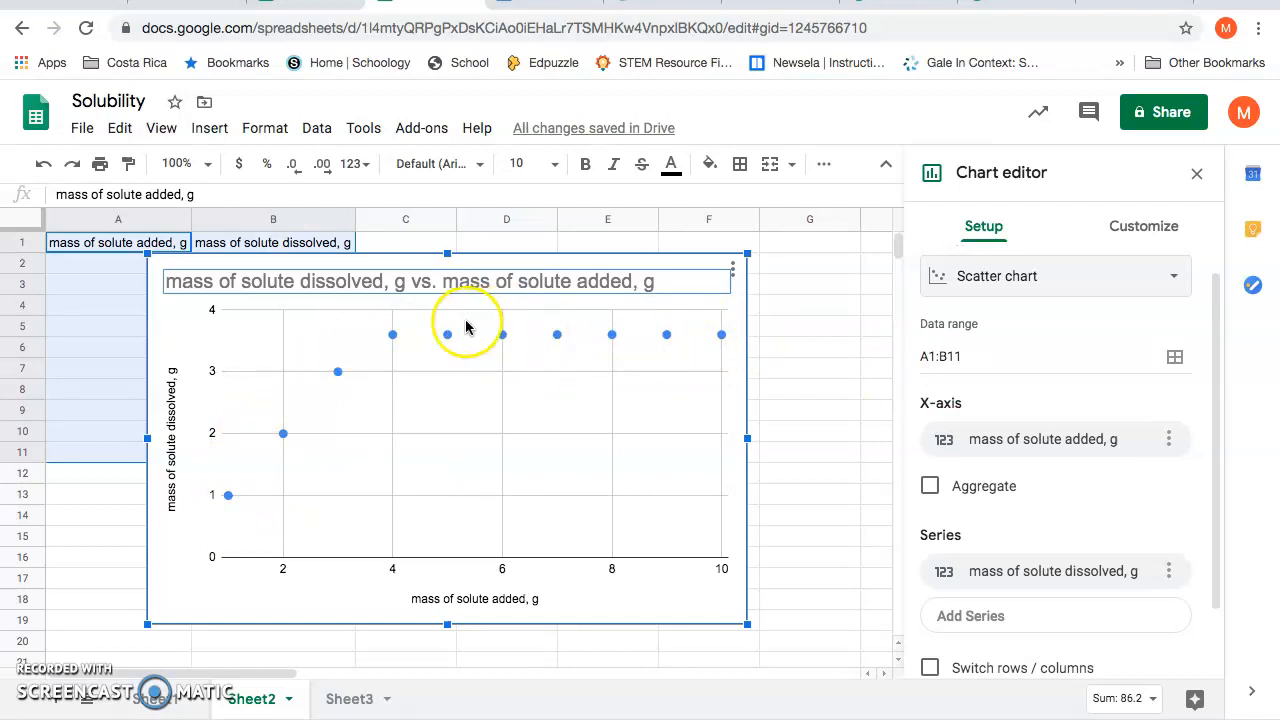
double_click(382, 283)
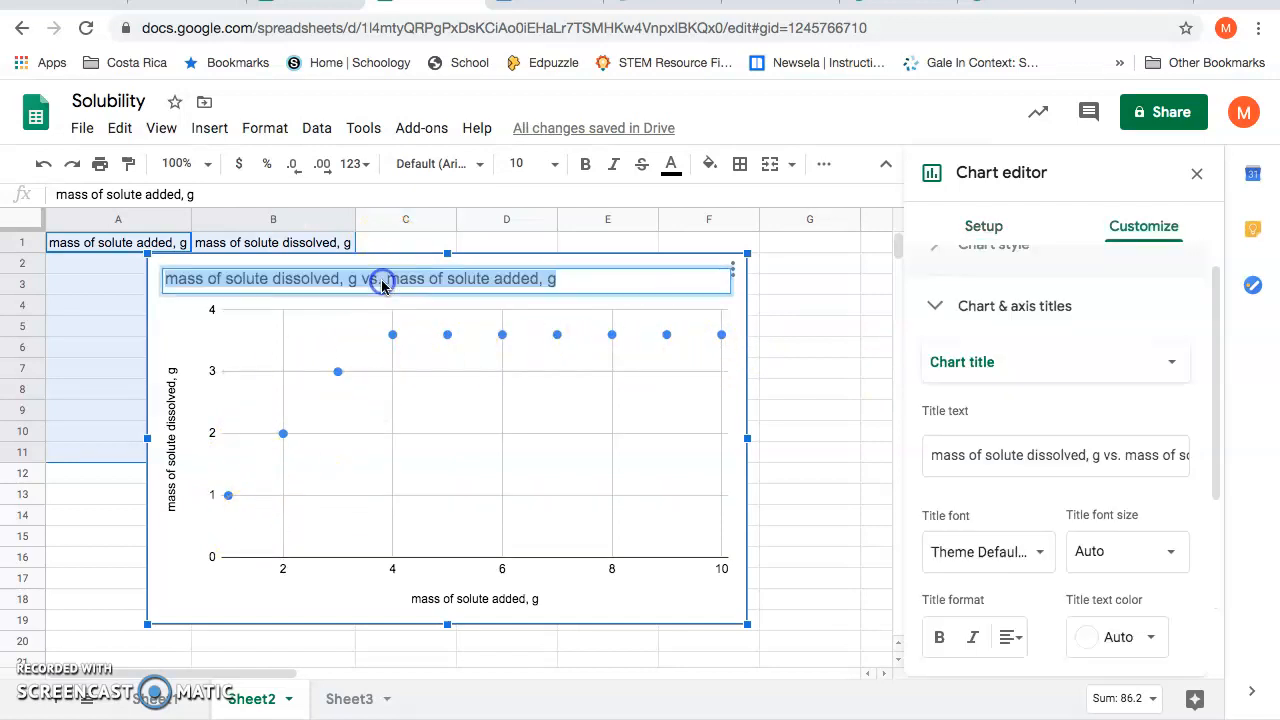
type("Solubility")
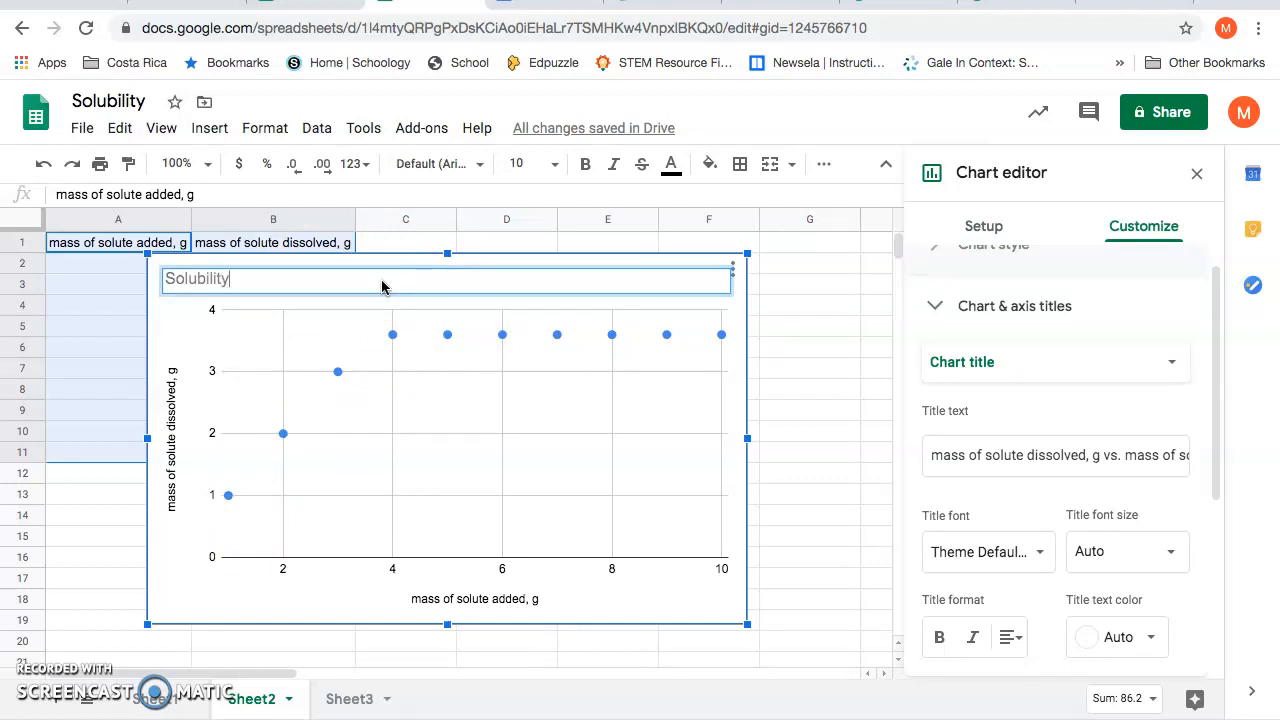
left_click(994, 240)
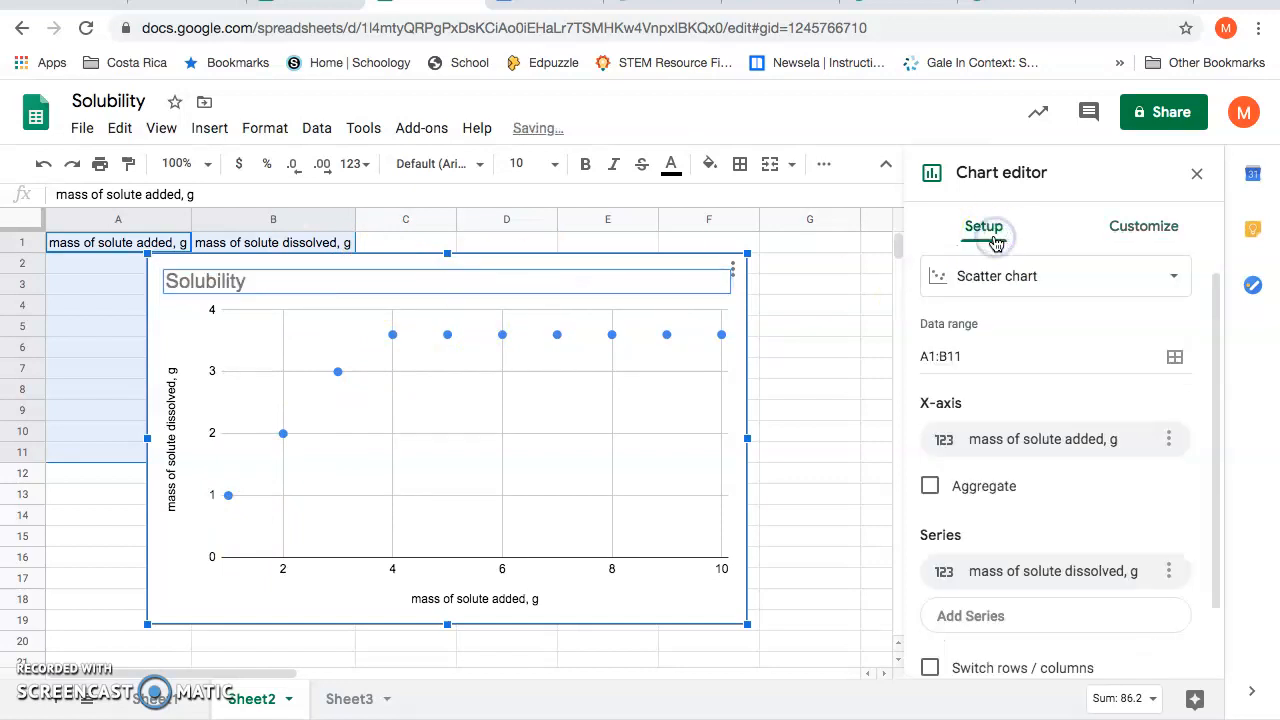
Review the available chart types and close the chart editor without choosing another one
left_click(1165, 298)
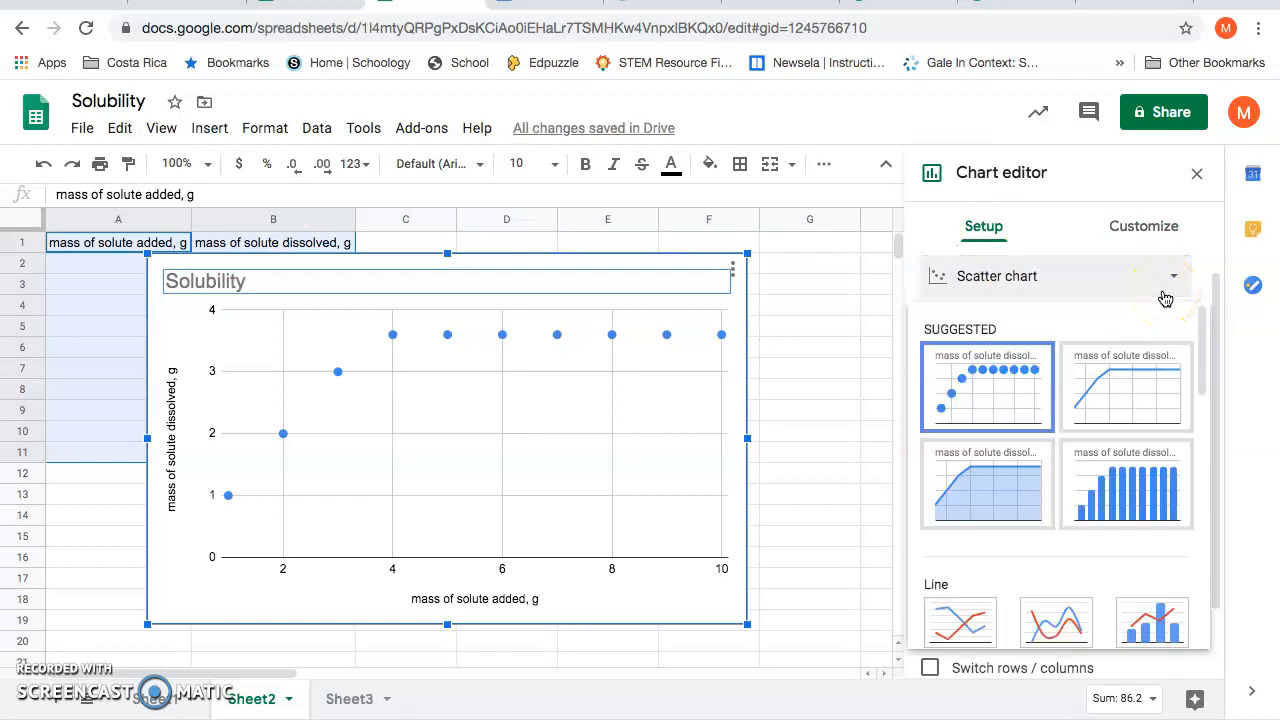
left_click(1212, 250)
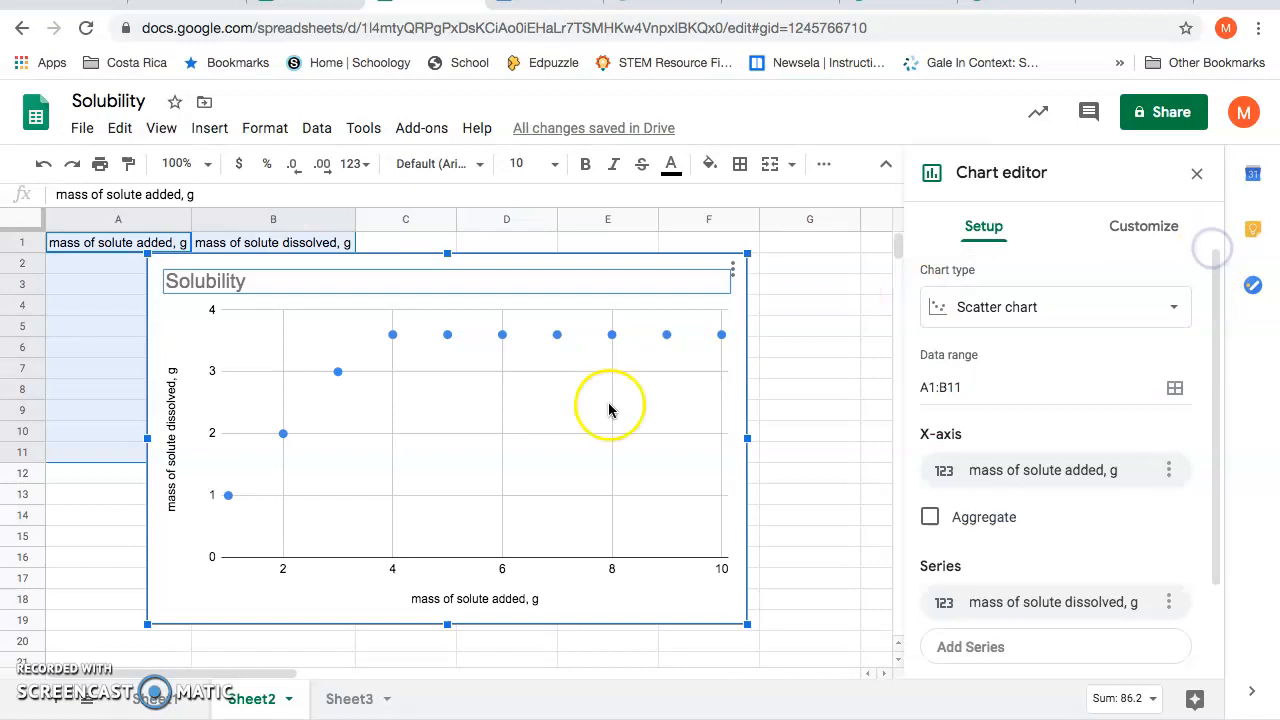
left_click(808, 306)
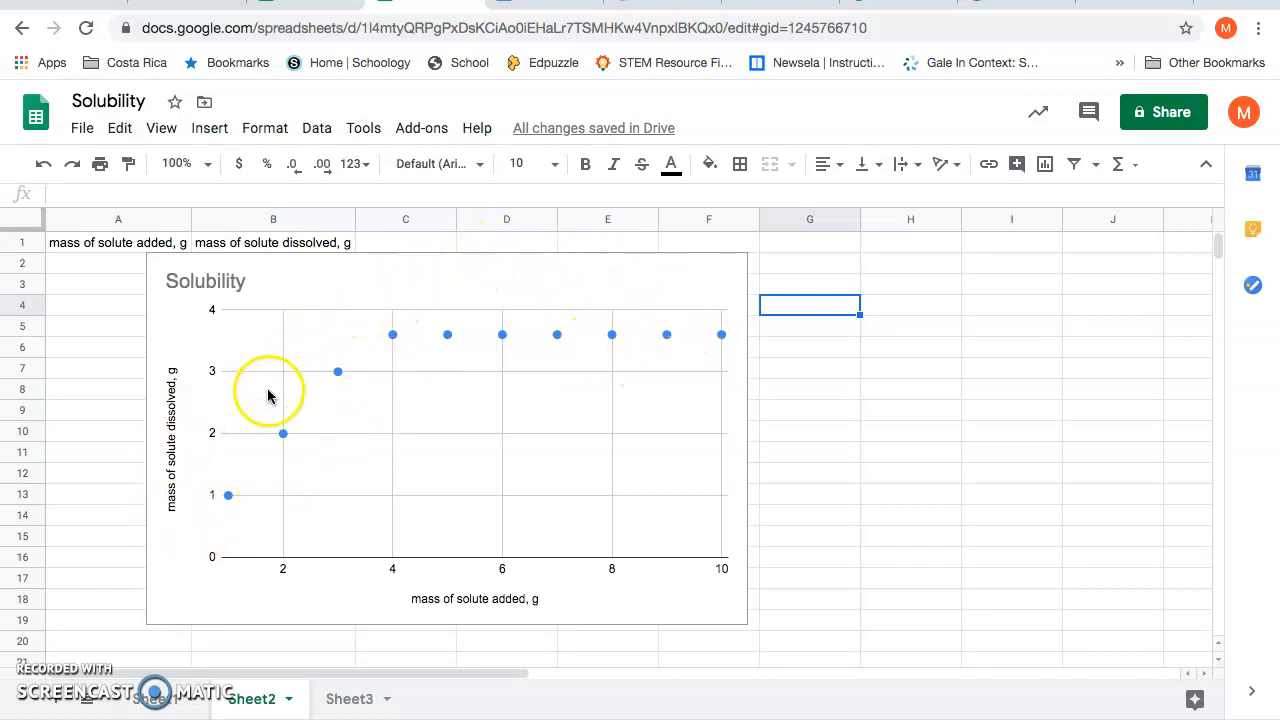
Copy the whole Solubility scatter chart from Sheet2
left_click(575, 272)
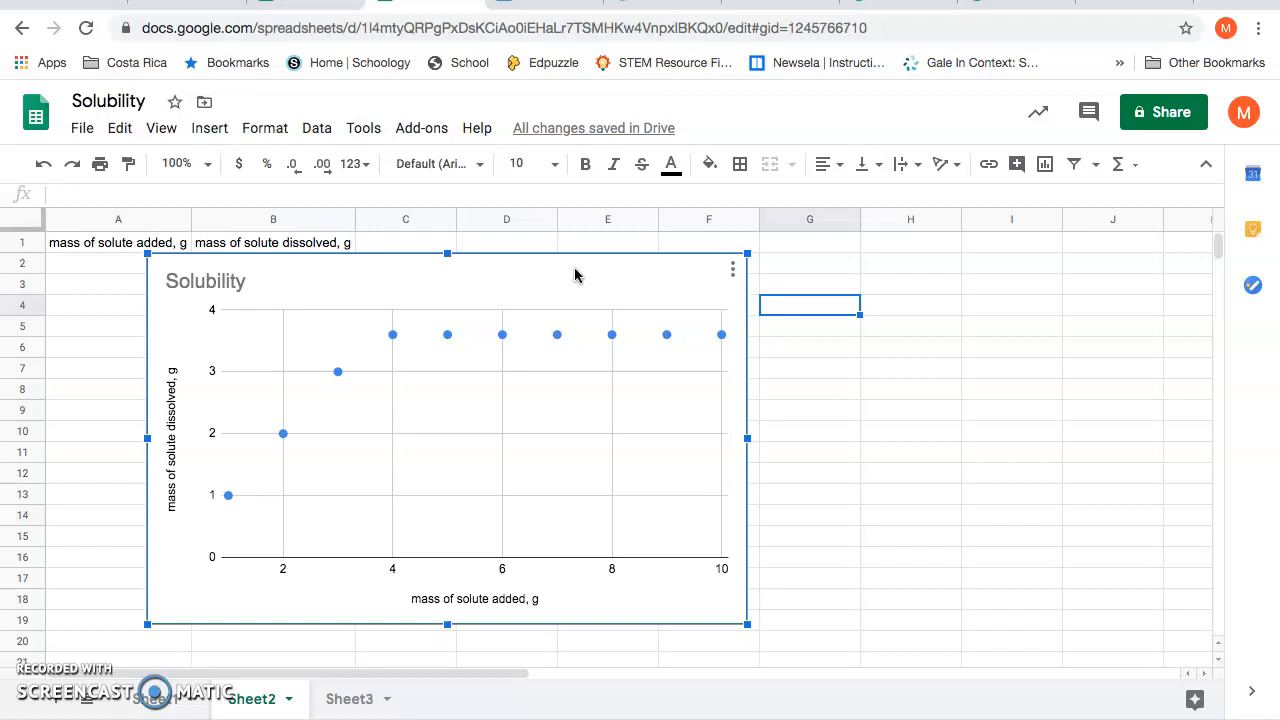
mouse_move(391, 343)
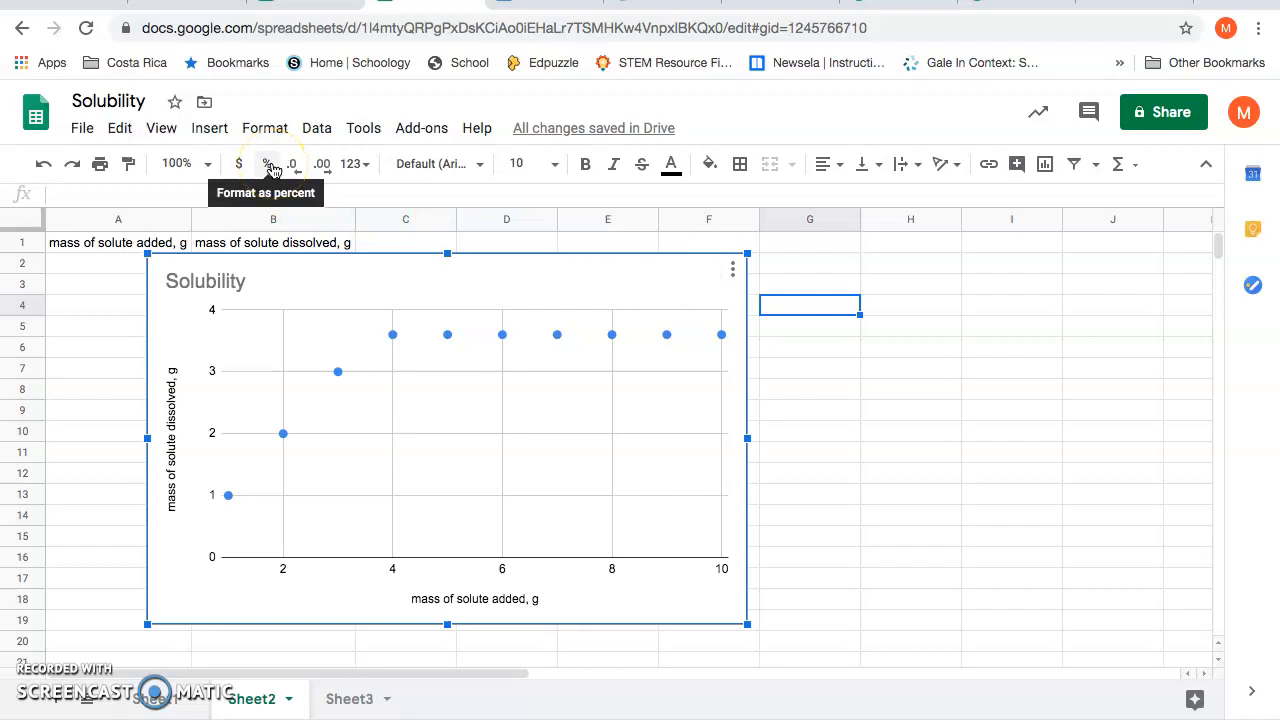
left_click(126, 136)
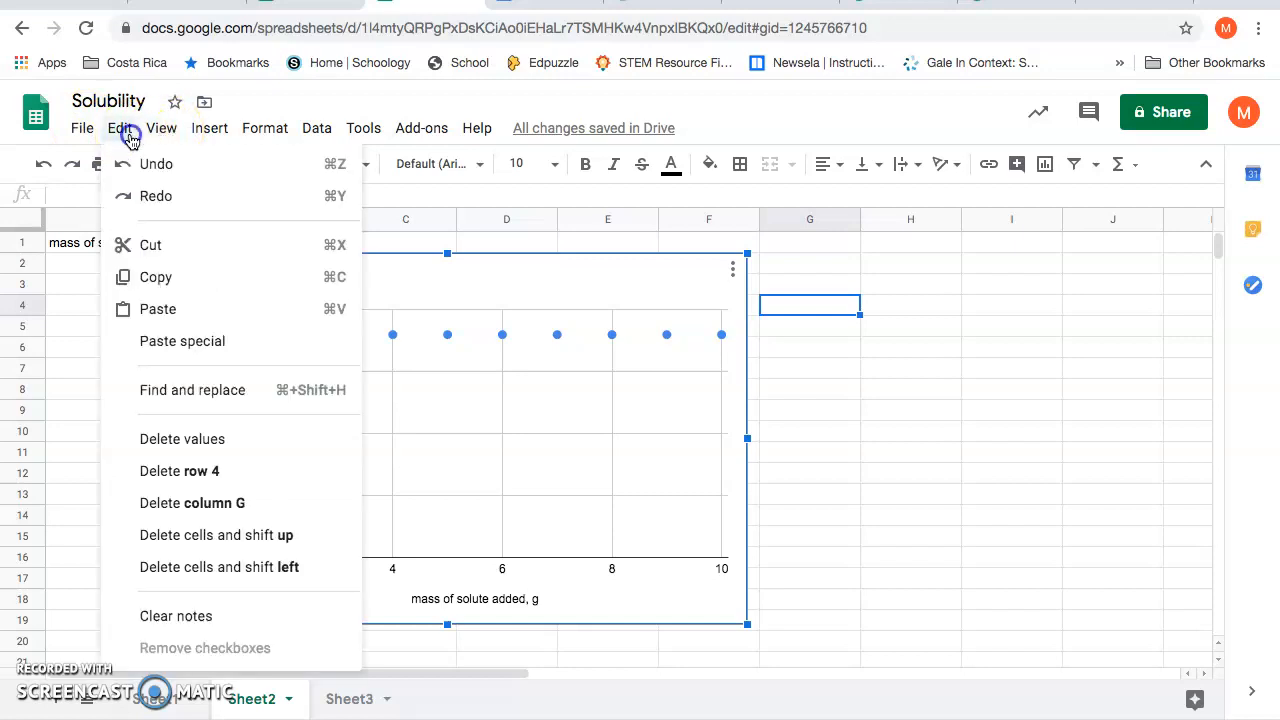
left_click(156, 278)
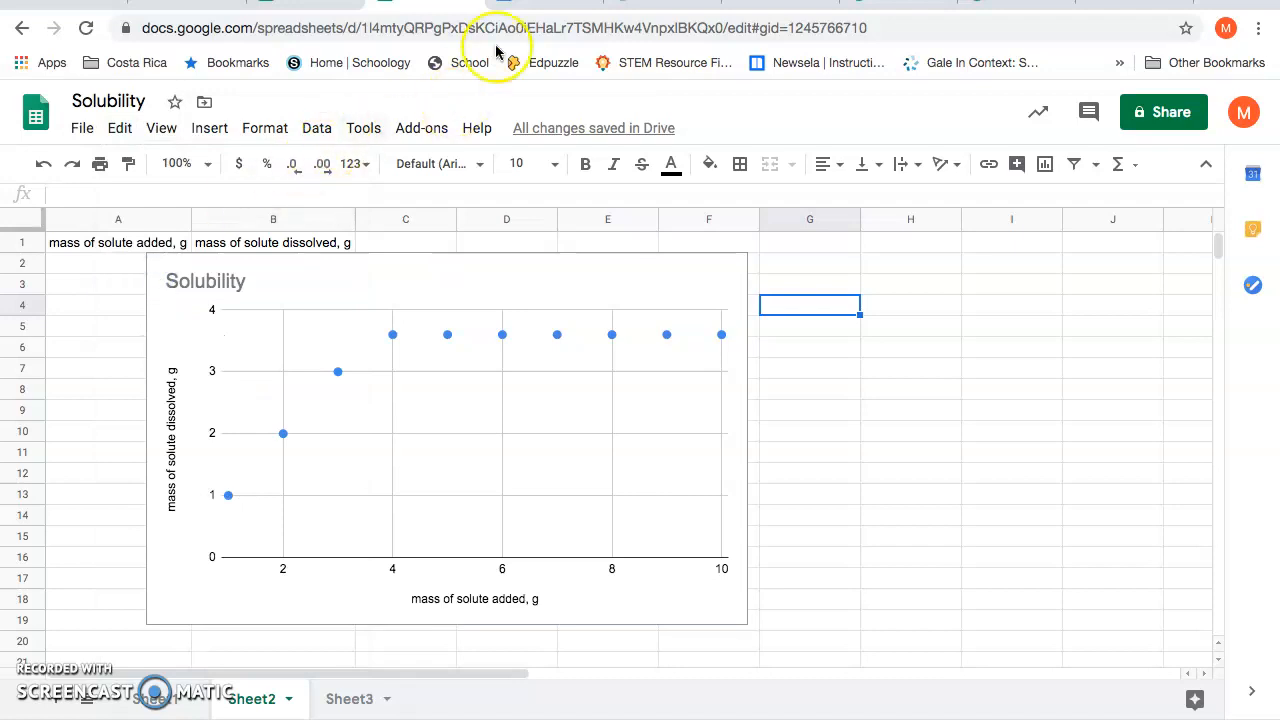
Switch to the "6.1_L4 Sat vs unsat POGIL" document and paste the chart, linked to the spreadsheet, into question 13's graph box
left_click(542, 3)
scroll(389, 517, "down", 15)
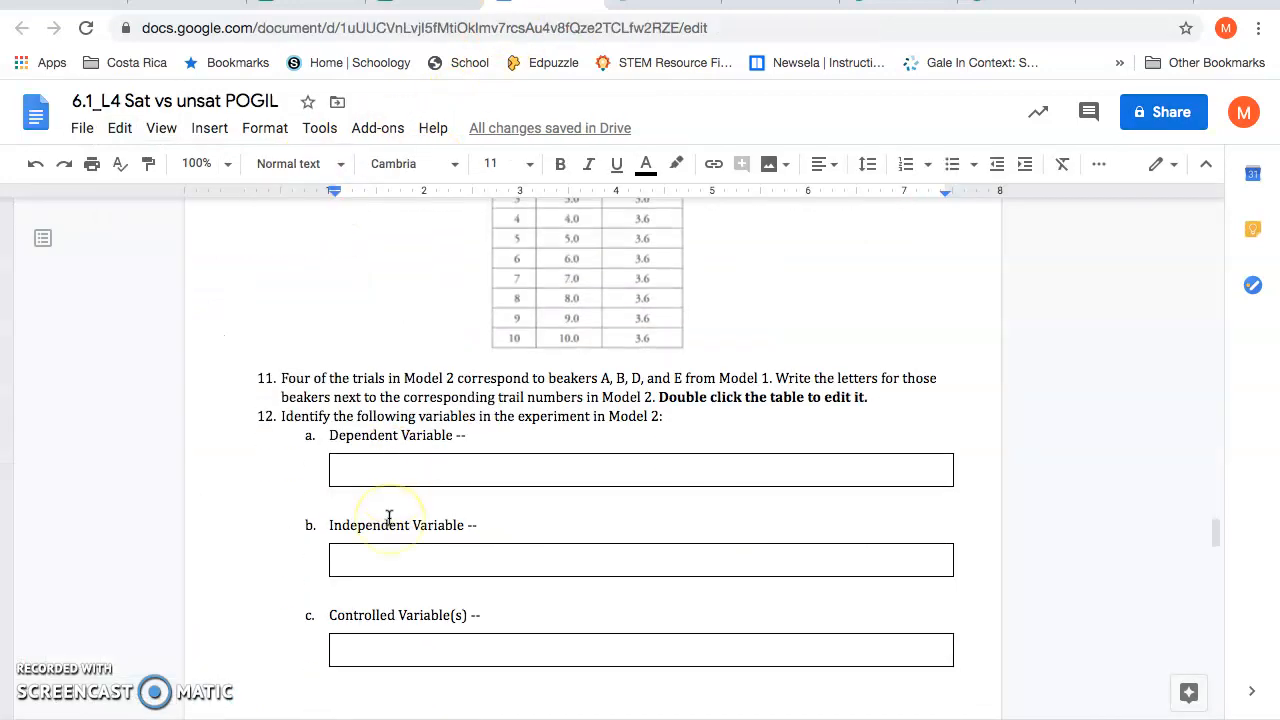
scroll(389, 517, "up", 3)
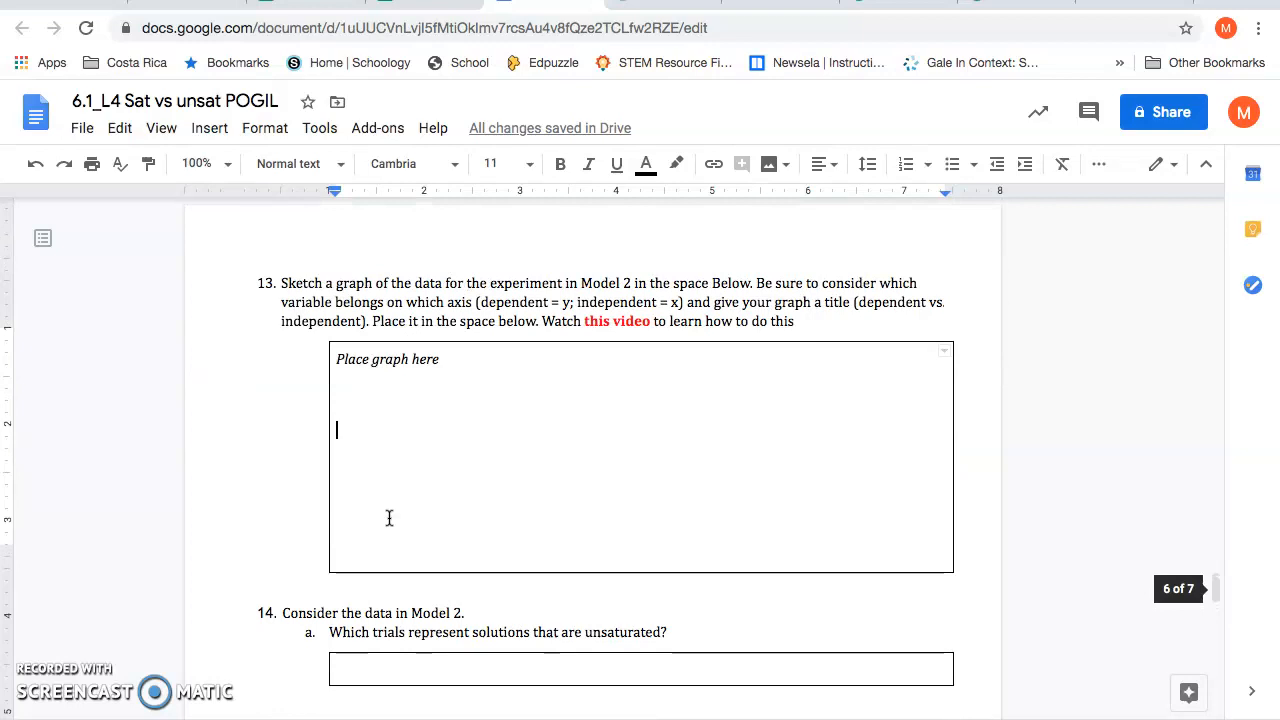
left_click(347, 449)
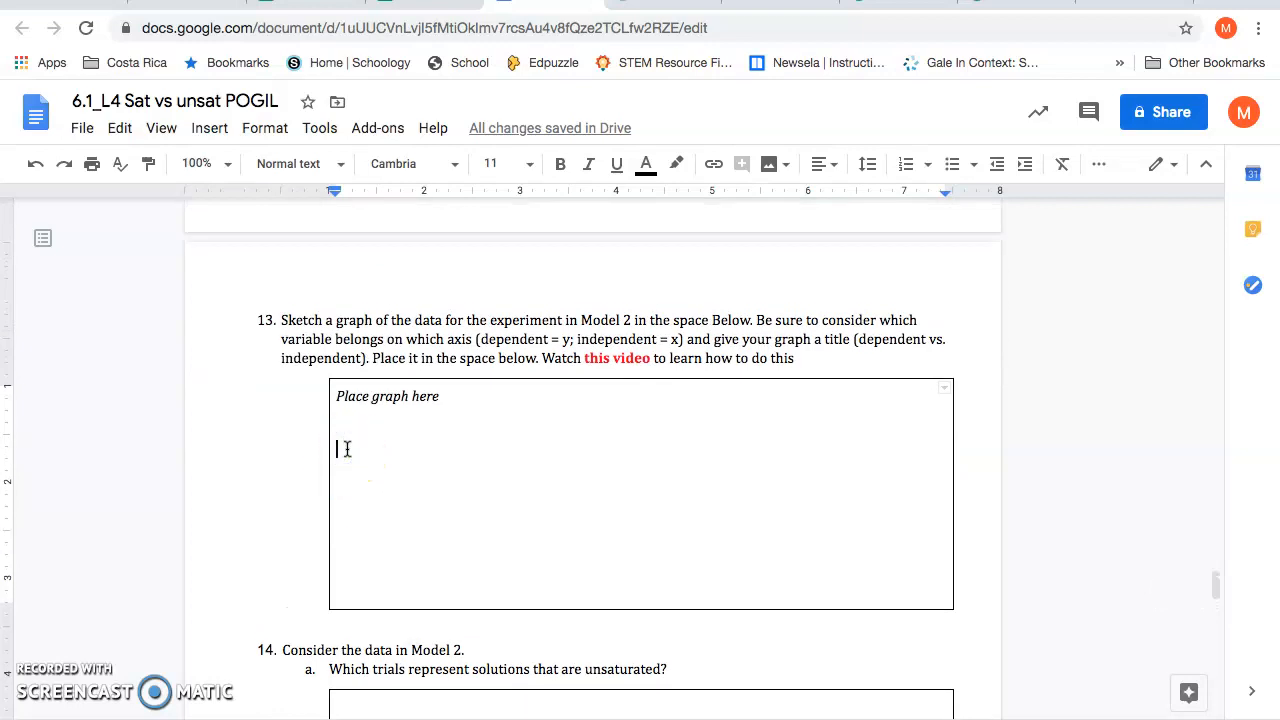
left_click(115, 130)
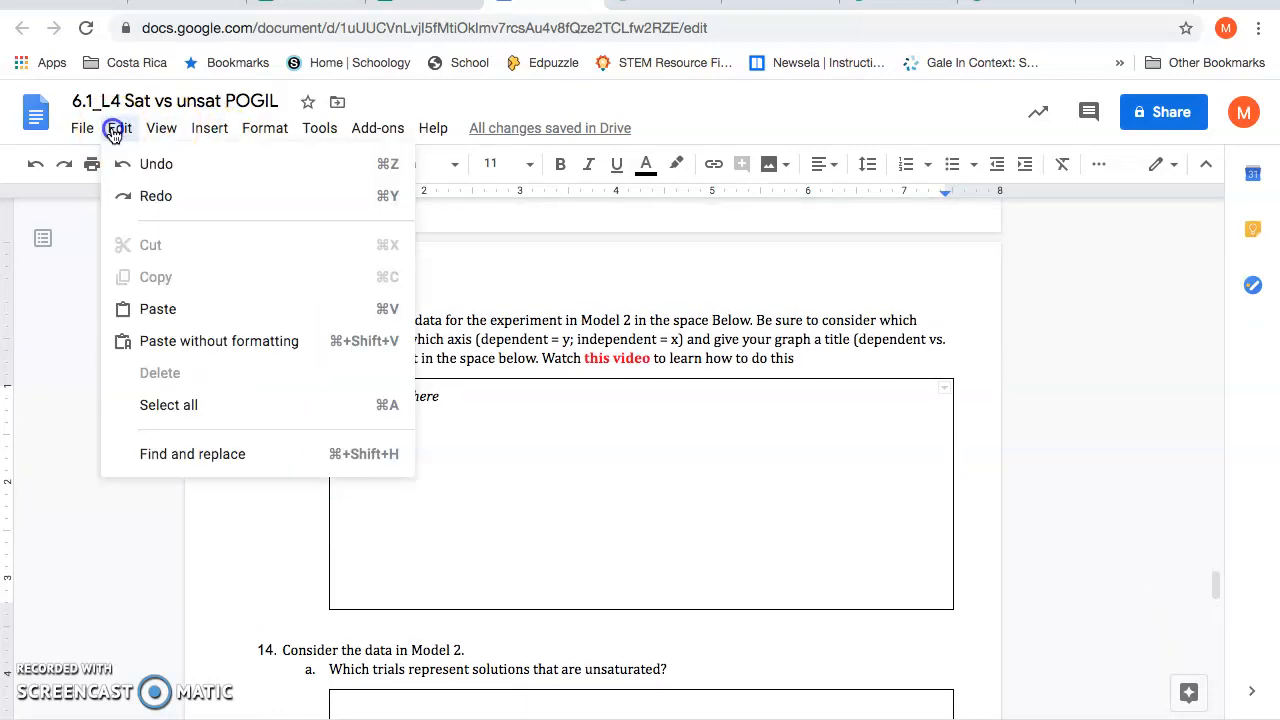
left_click(160, 312)
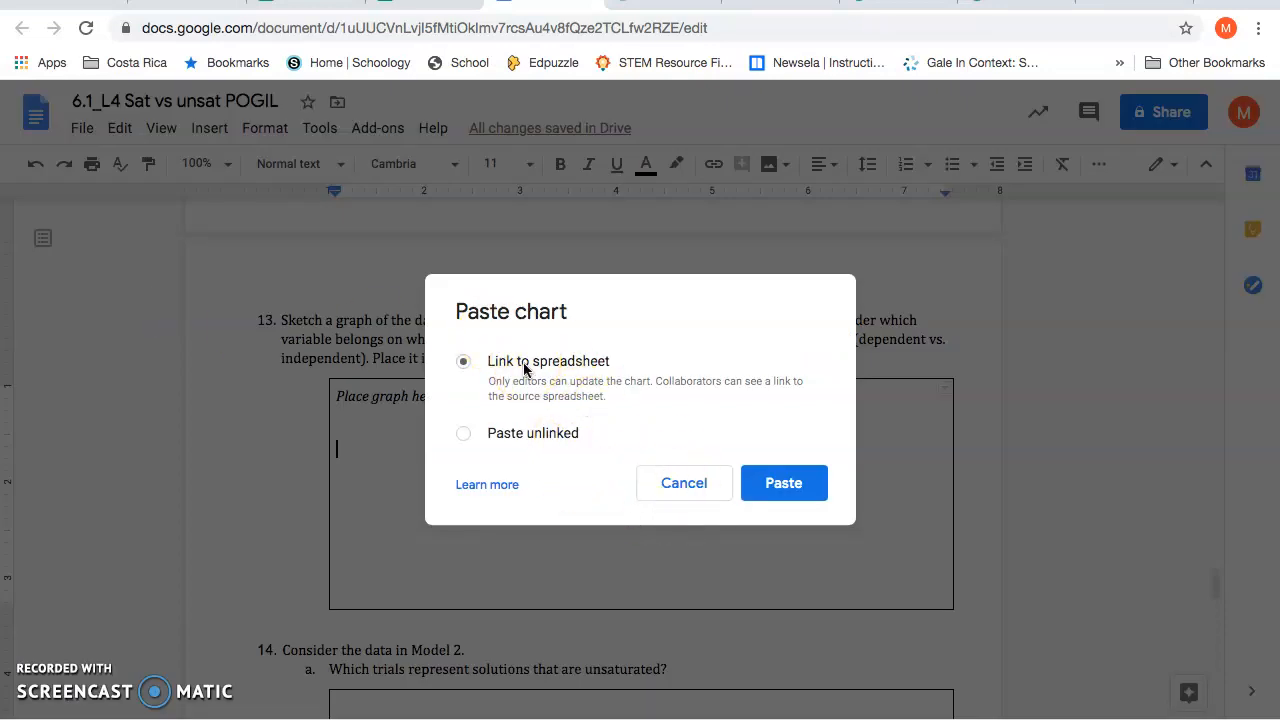
left_click(782, 484)
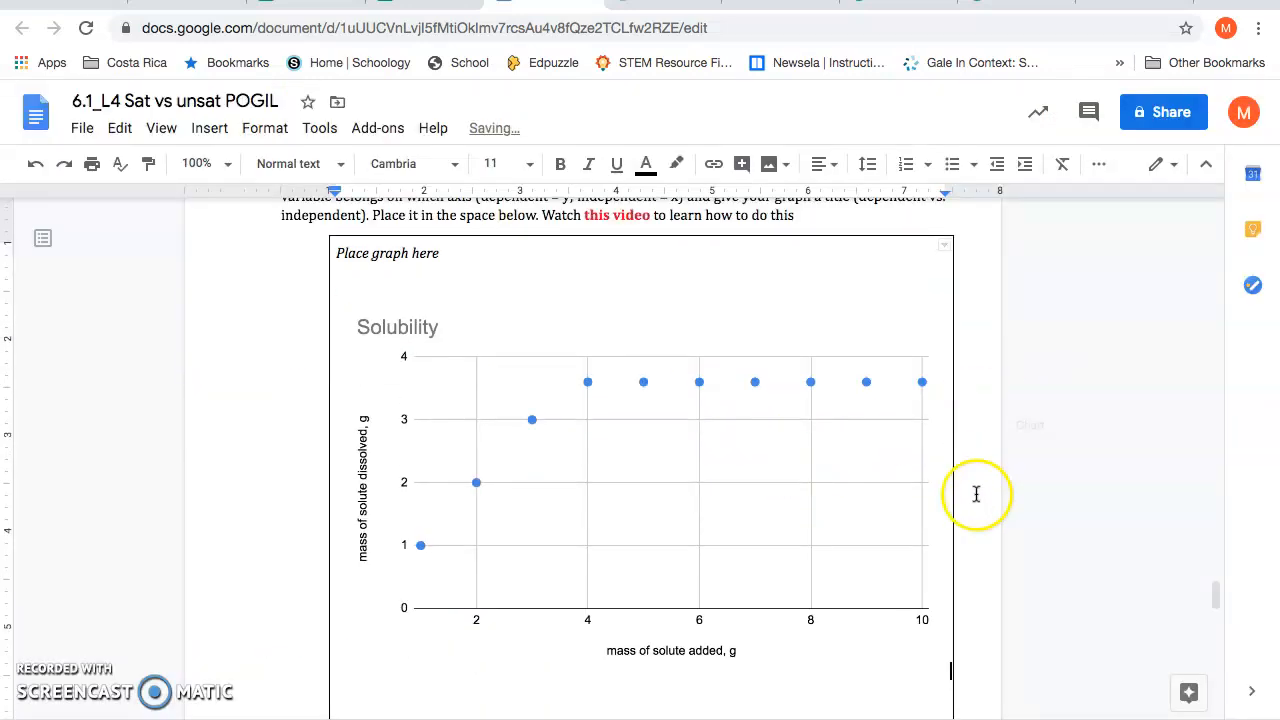
Delete extra blank lines below the pasted chart in question 13's graph box
scroll(974, 494, "down", 3)
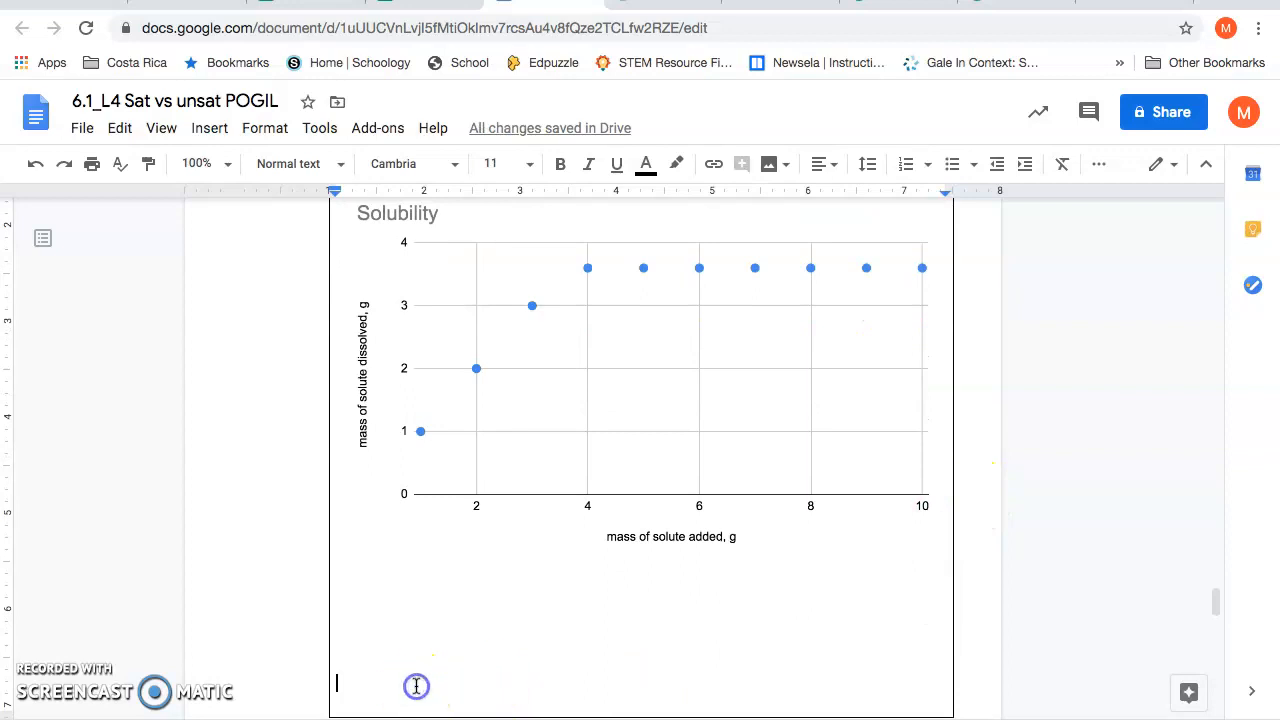
key("BackSpace")
key("BackSpace")
key("BackSpace")
key("BackSpace")
key("BackSpace")
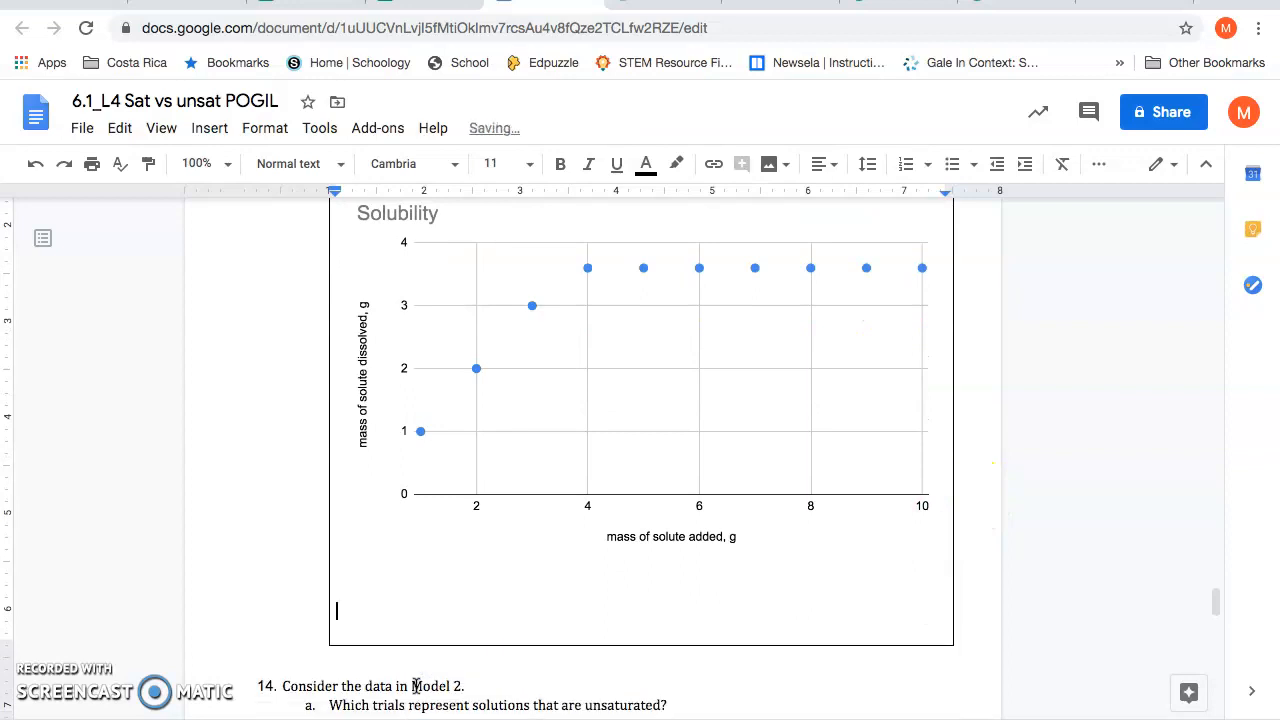